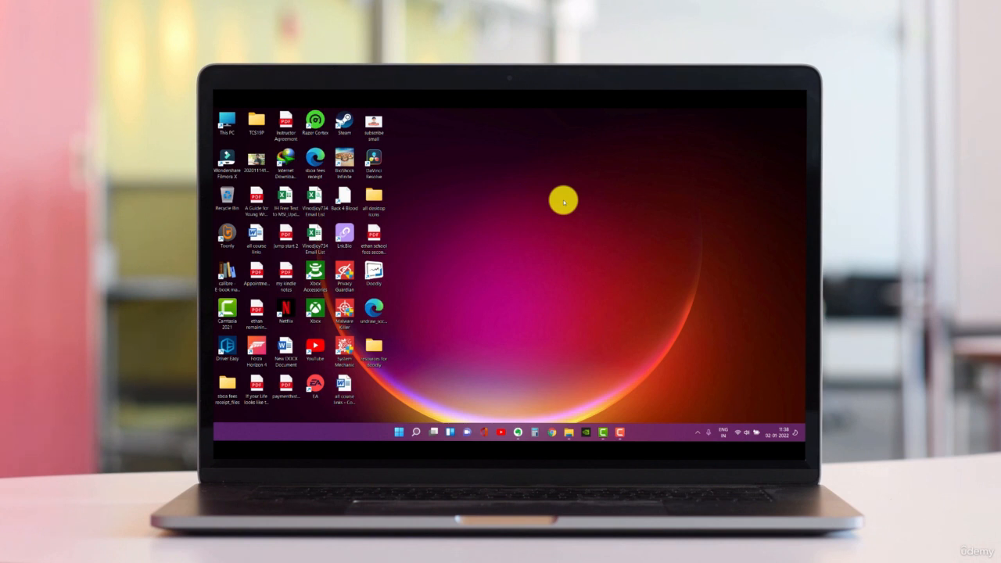
# - Launch Doodly from the desktop and look through the My Projects list and the template categories
pyautogui.doubleClick(376, 271)
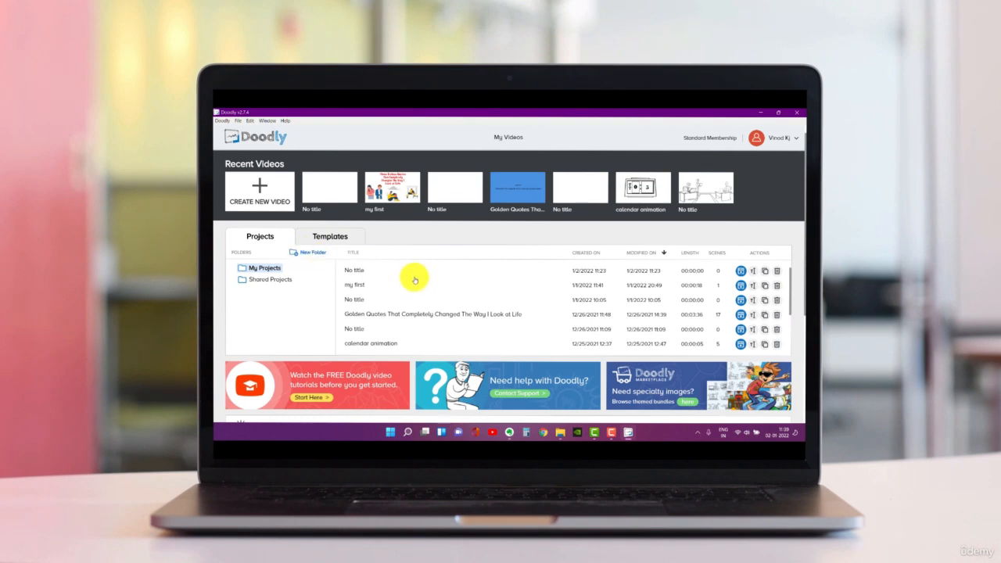
pyautogui.scroll(-6, 414, 280)
pyautogui.scroll(3, 413, 279)
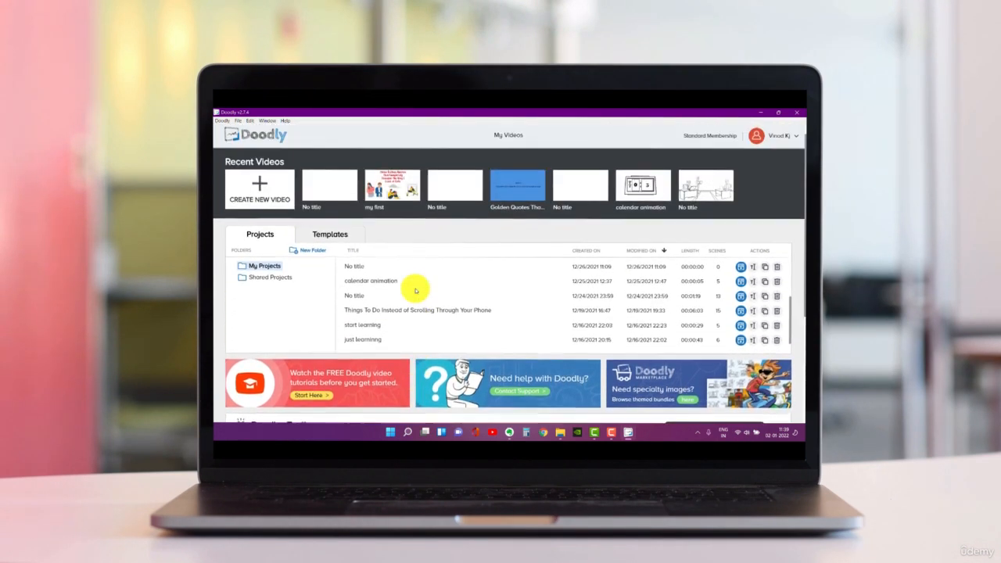
pyautogui.click(342, 237)
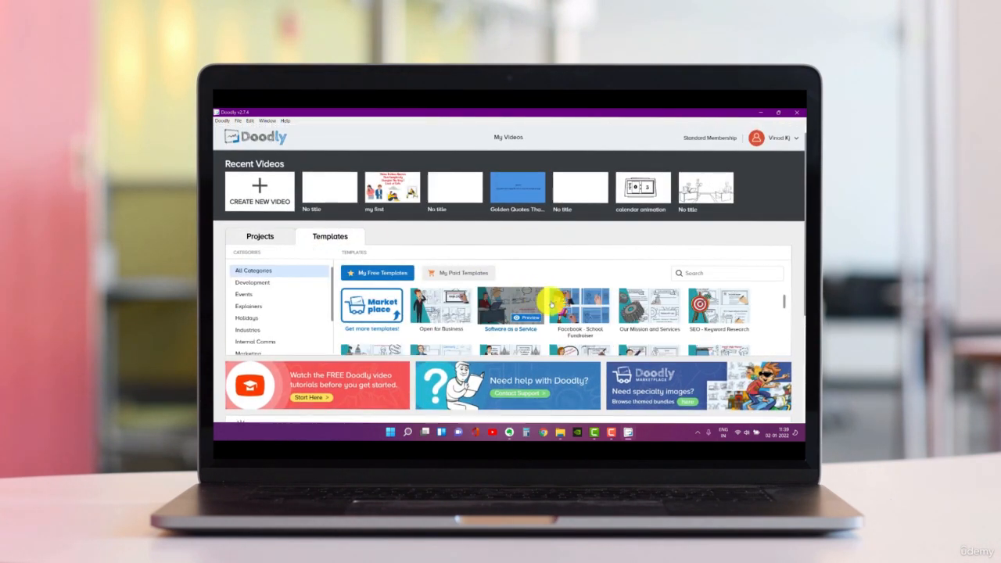
pyautogui.click(260, 236)
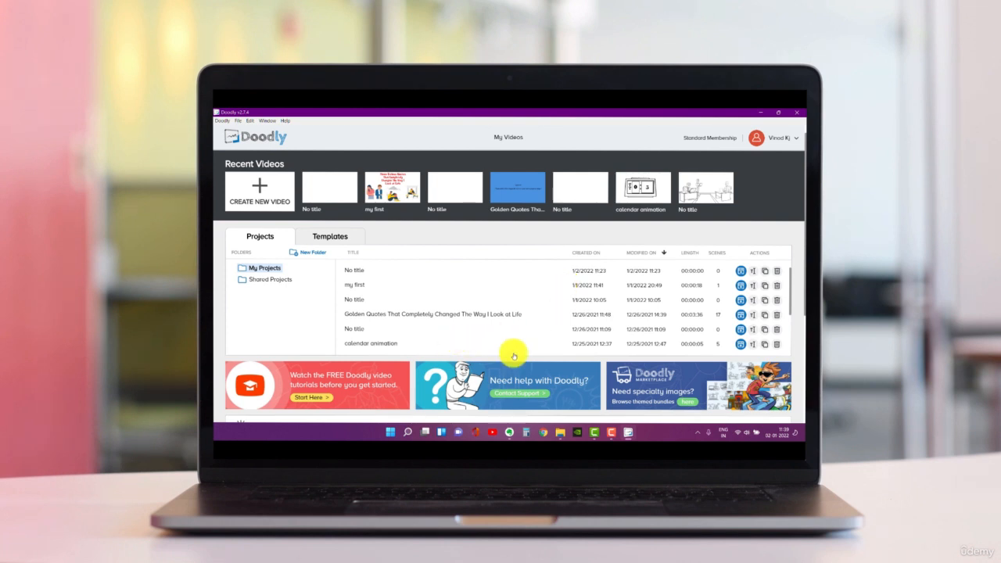
# - Look over the home page down to the Doodler Toolbox and open the Doodly Marketplace to view its featured image bundles
pyautogui.scroll(-3, 517, 329)
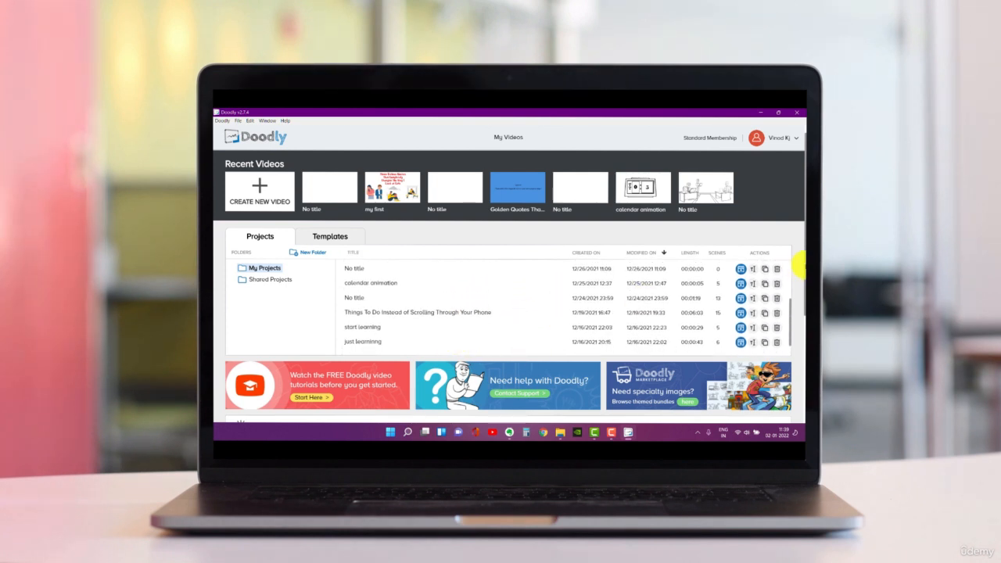
pyautogui.scroll(-1, 797, 290)
pyautogui.scroll(-1, 798, 297)
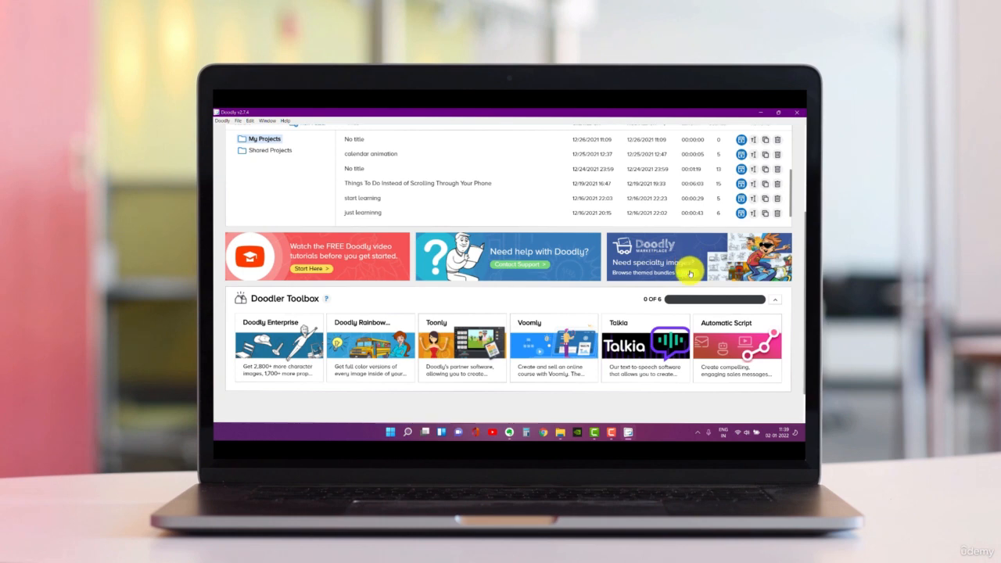
pyautogui.scroll(5, 563, 227)
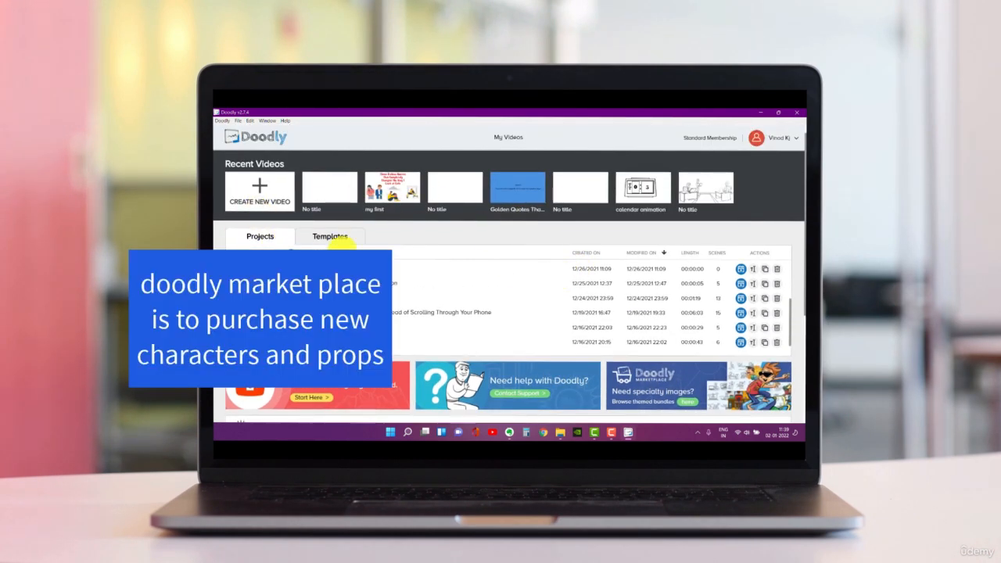
pyautogui.scroll(-3, 578, 274)
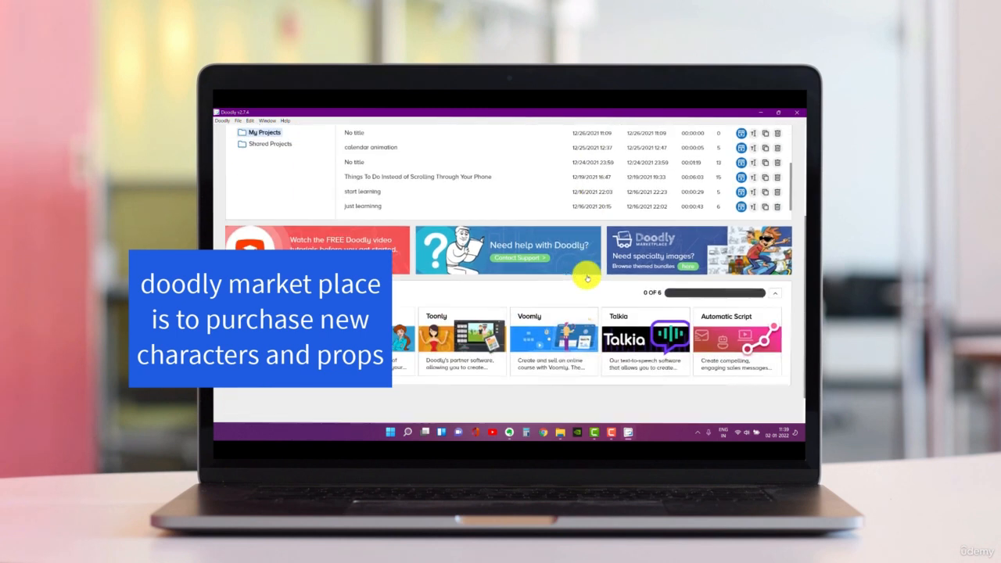
pyautogui.scroll(-1, 587, 278)
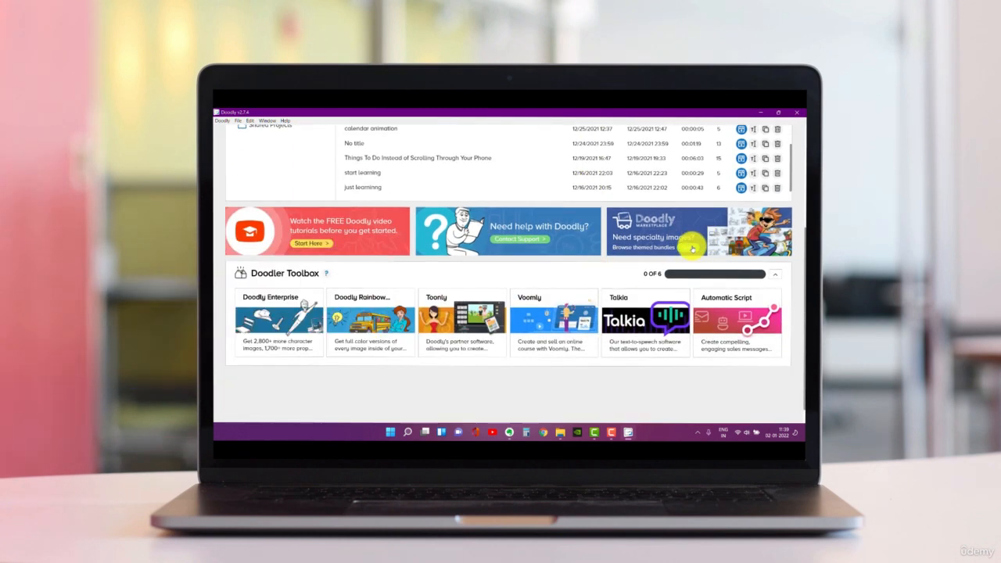
pyautogui.click(684, 252)
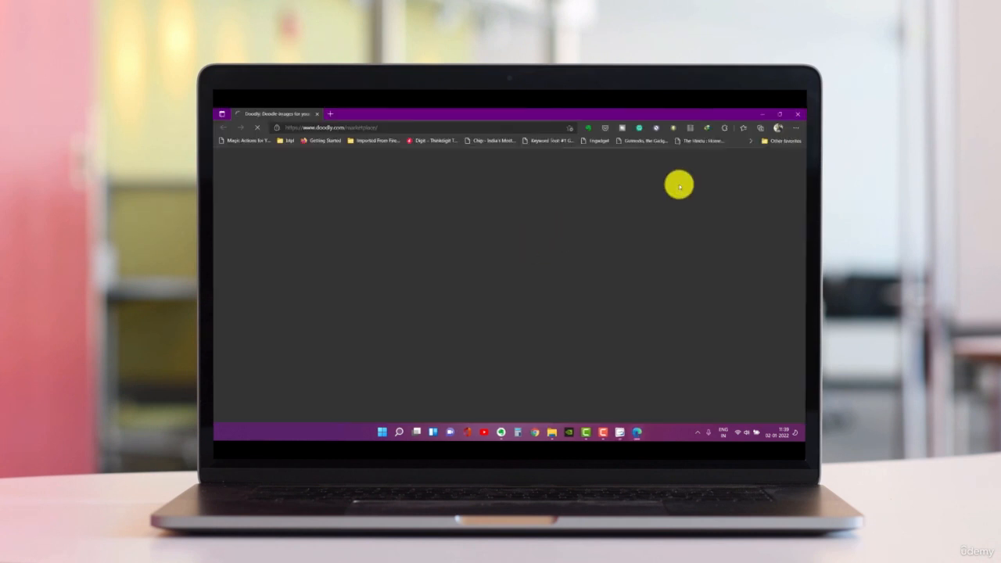
pyautogui.scroll(-5, 639, 253)
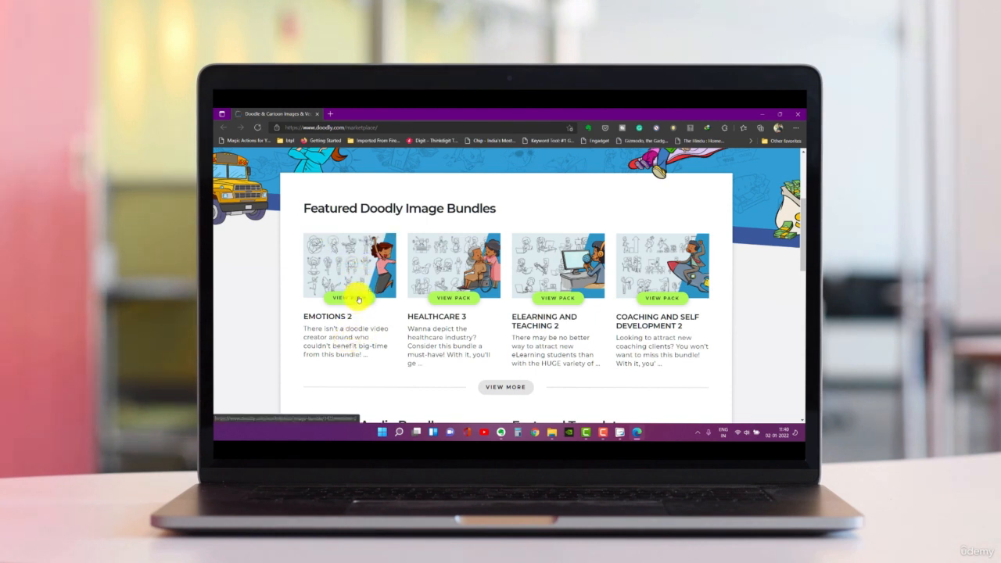
# - View the Emotions 2 bundle, preview its first three character images, and close the marketplace browser window
pyautogui.click(359, 298)
pyautogui.scroll(-3, 410, 276)
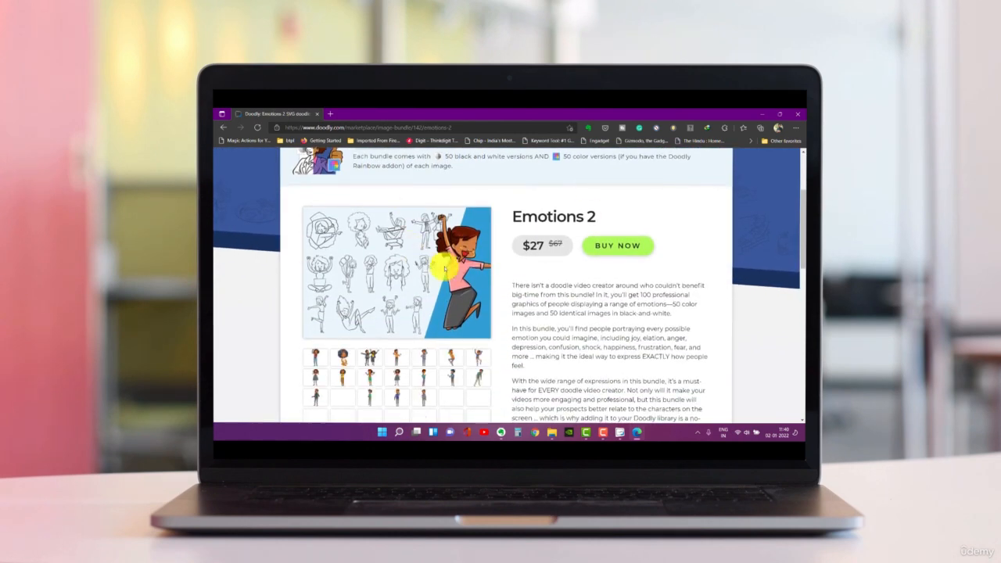
pyautogui.scroll(-2, 415, 325)
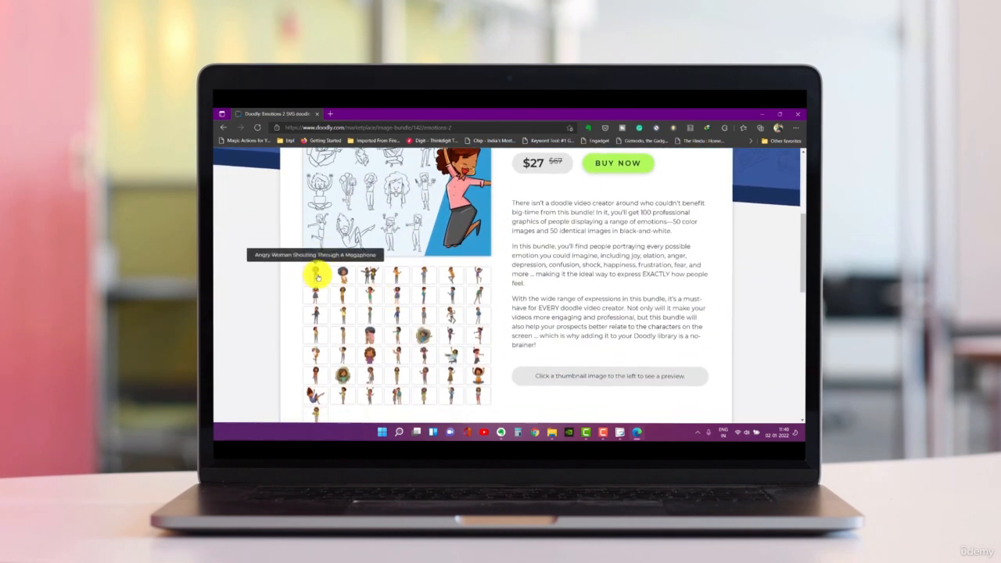
pyautogui.click(338, 277)
pyautogui.scroll(2, 338, 278)
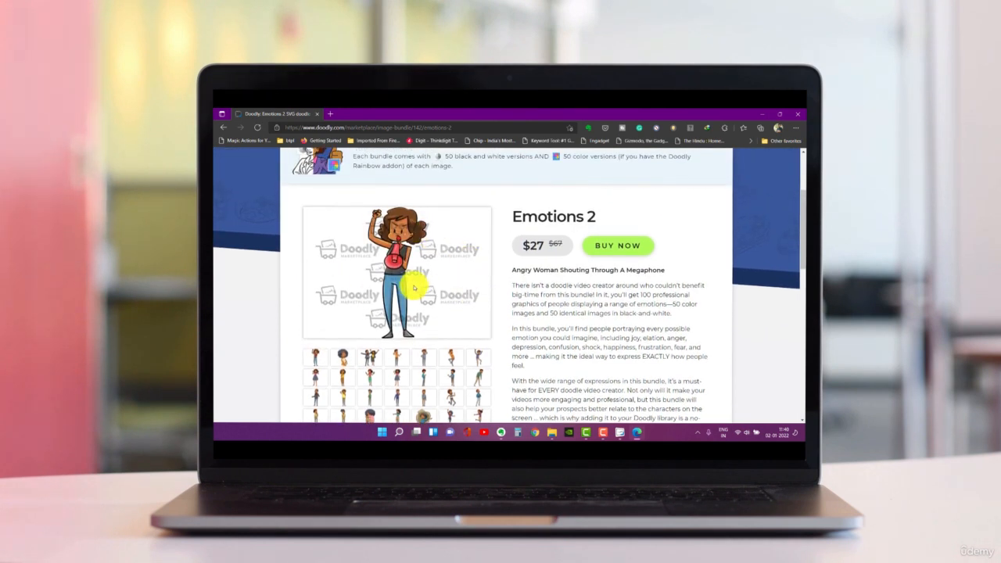
pyautogui.click(344, 356)
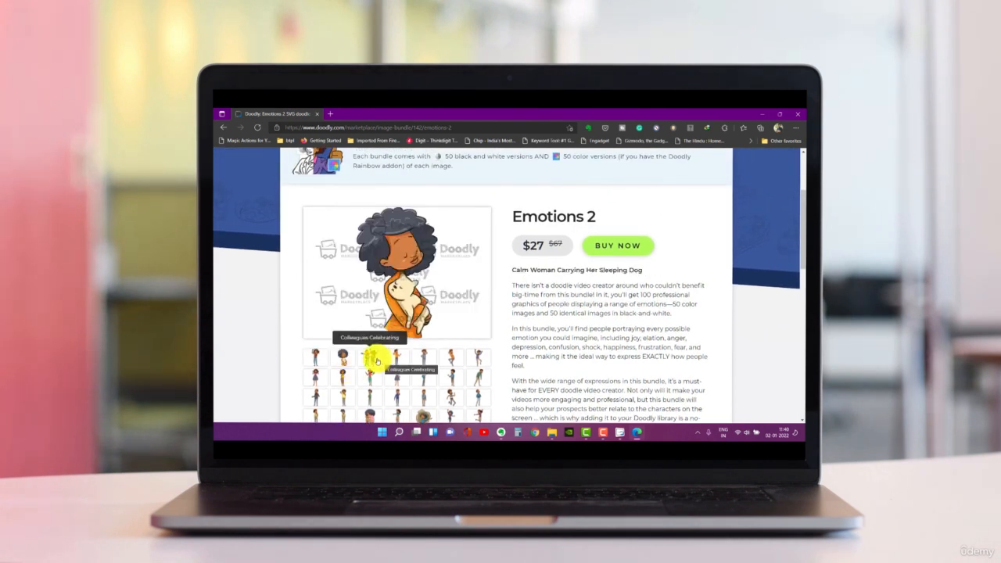
pyautogui.click(374, 358)
pyautogui.scroll(3, 570, 217)
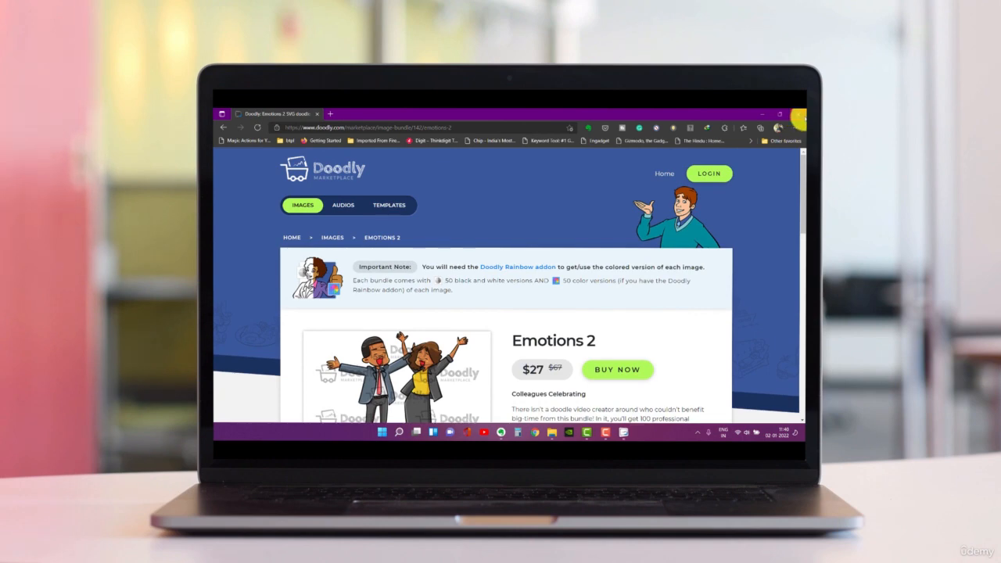
pyautogui.click(798, 115)
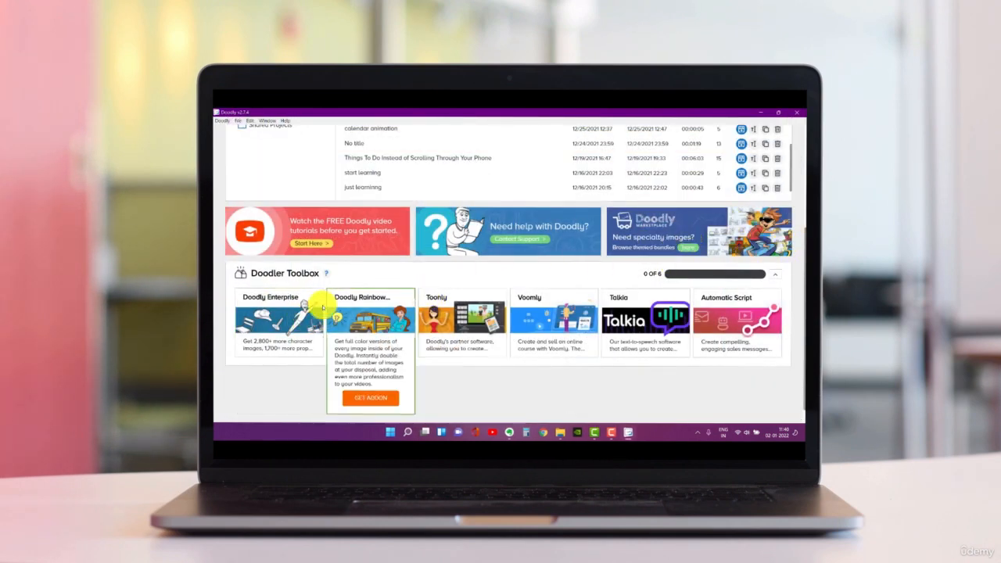
# - Read the Doodly Enterprise upgrade offer in the Doodler Toolbox and dismiss it without purchasing
pyautogui.moveTo(285, 327)
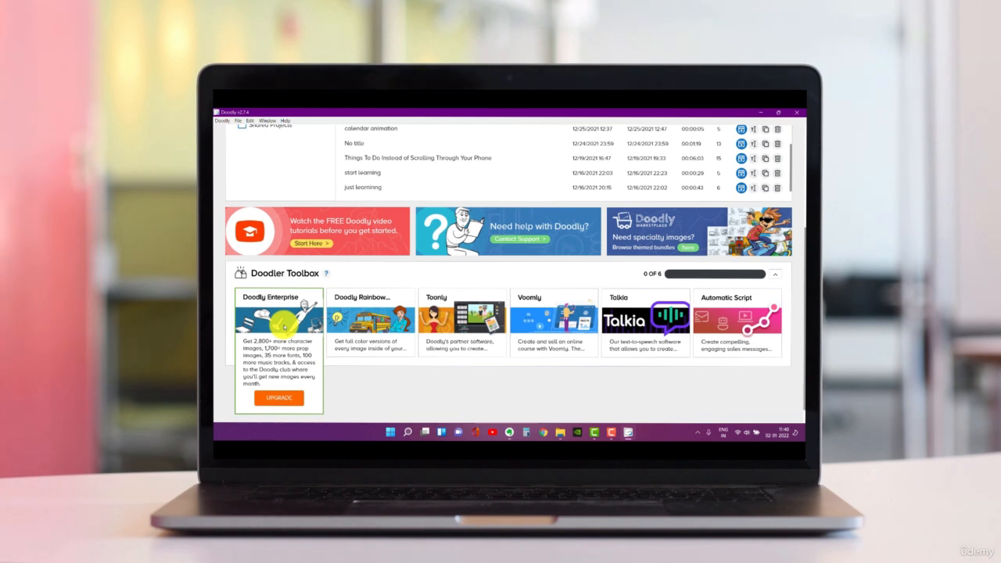
pyautogui.scroll(3, 445, 226)
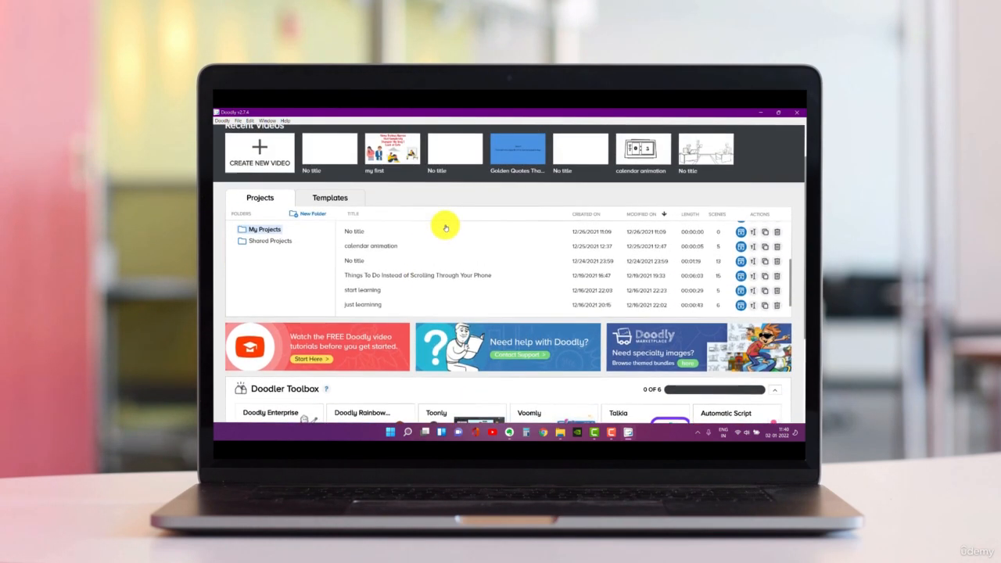
pyautogui.scroll(-2, 438, 286)
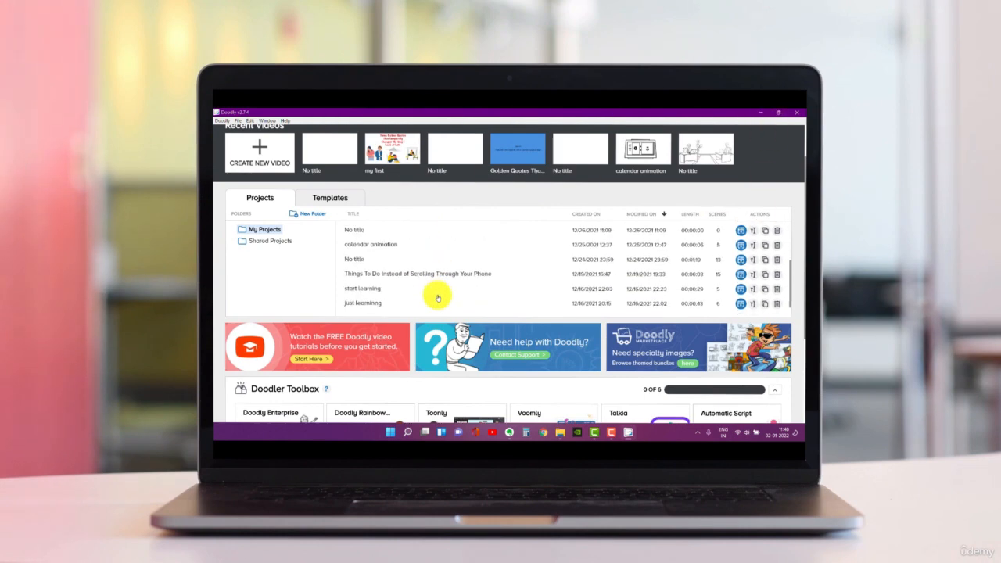
pyautogui.scroll(-1, 509, 346)
pyautogui.scroll(-1, 508, 345)
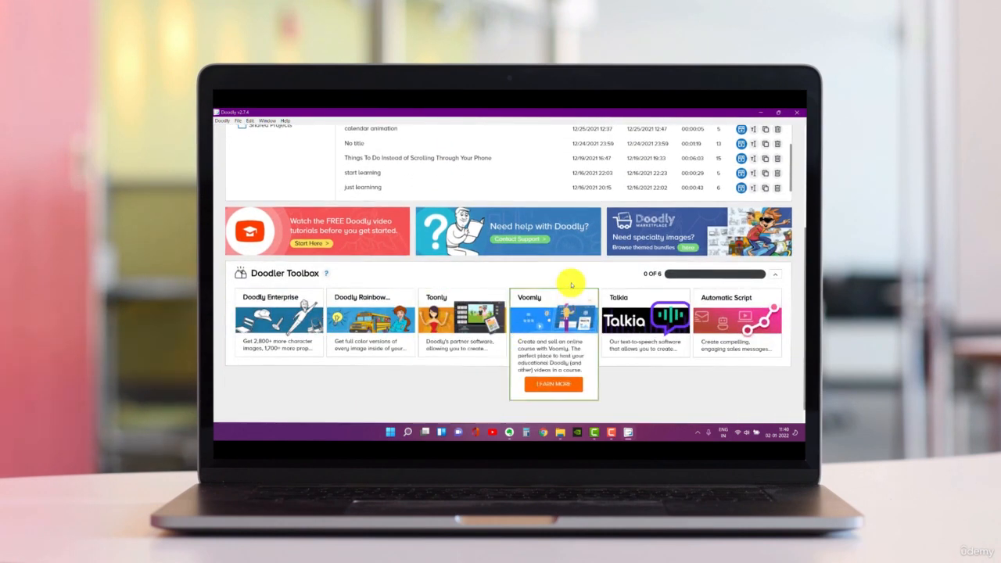
pyautogui.click(279, 400)
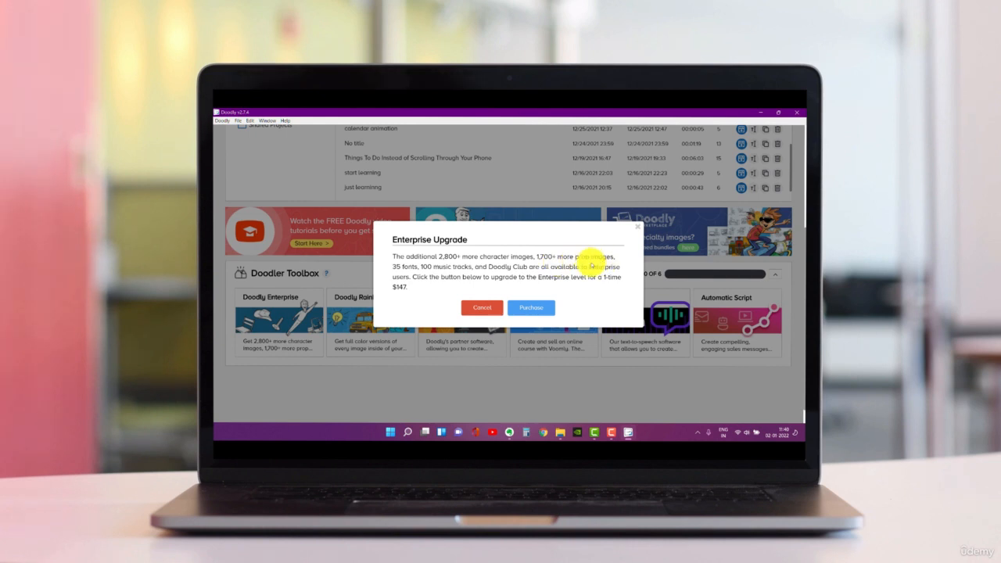
pyautogui.click(481, 311)
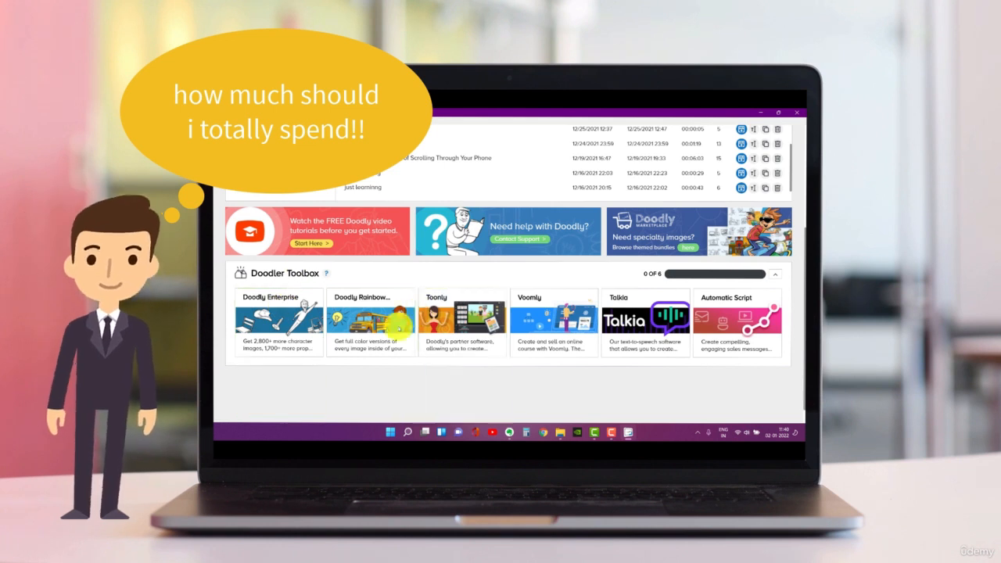
# - Read the Doodly Rainbow addon offer in the Doodler Toolbox and dismiss it without purchasing
pyautogui.moveTo(367, 314)
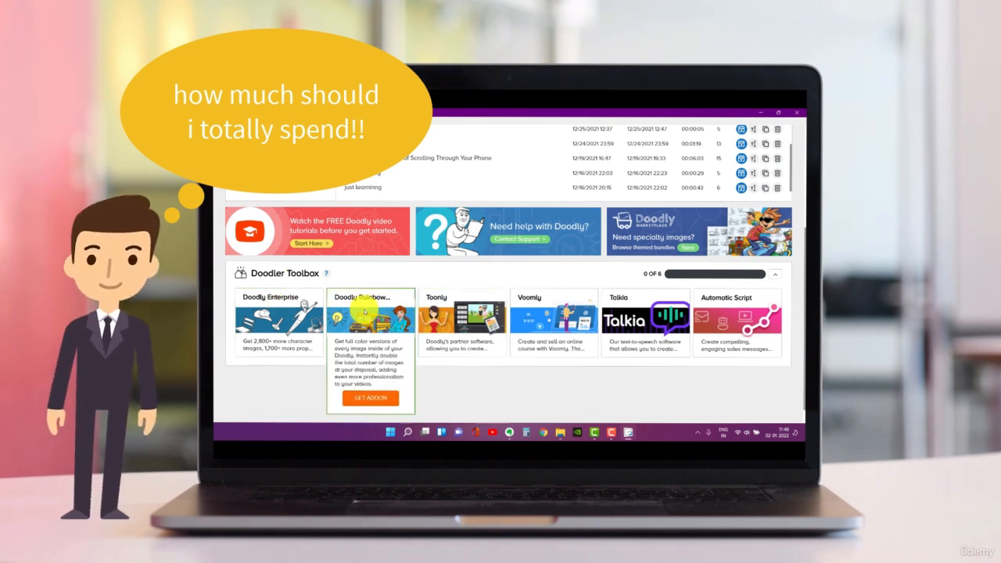
pyautogui.click(368, 401)
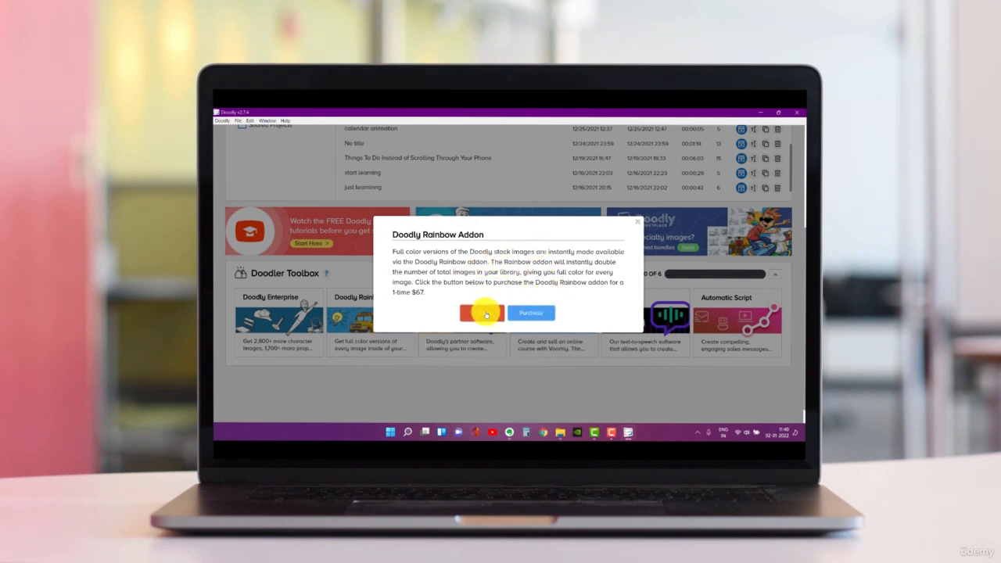
pyautogui.click(482, 312)
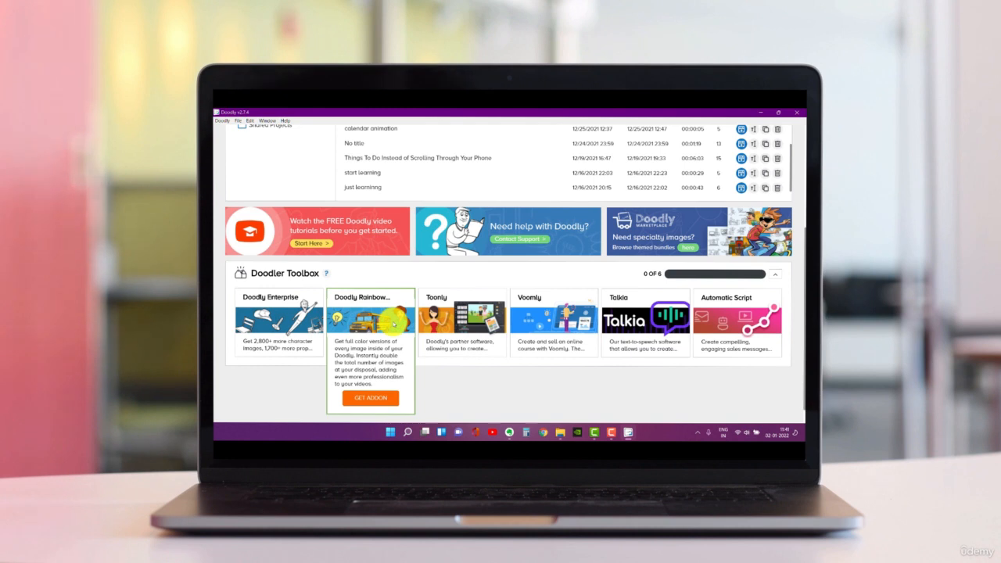
pyautogui.moveTo(501, 331)
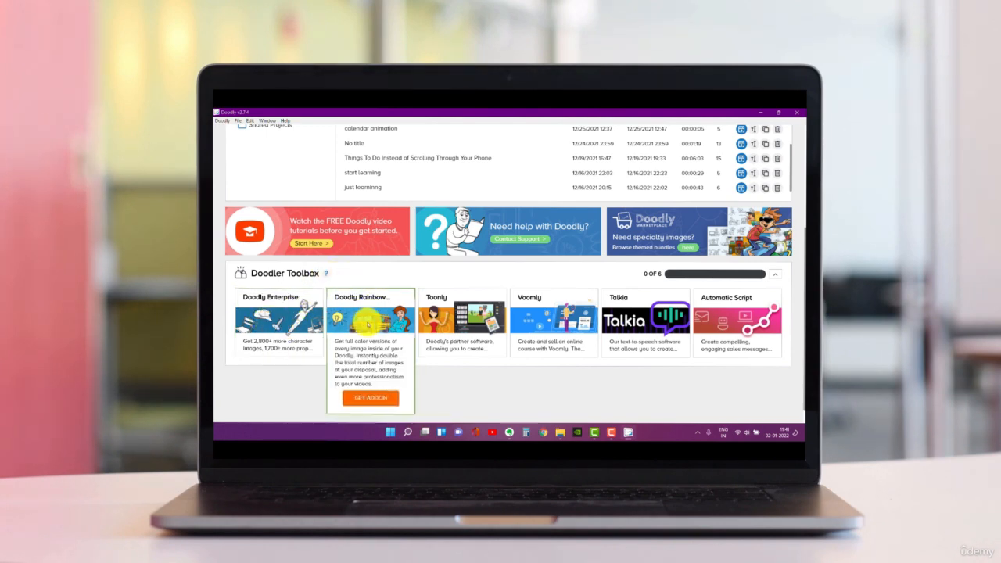
pyautogui.scroll(6, 361, 321)
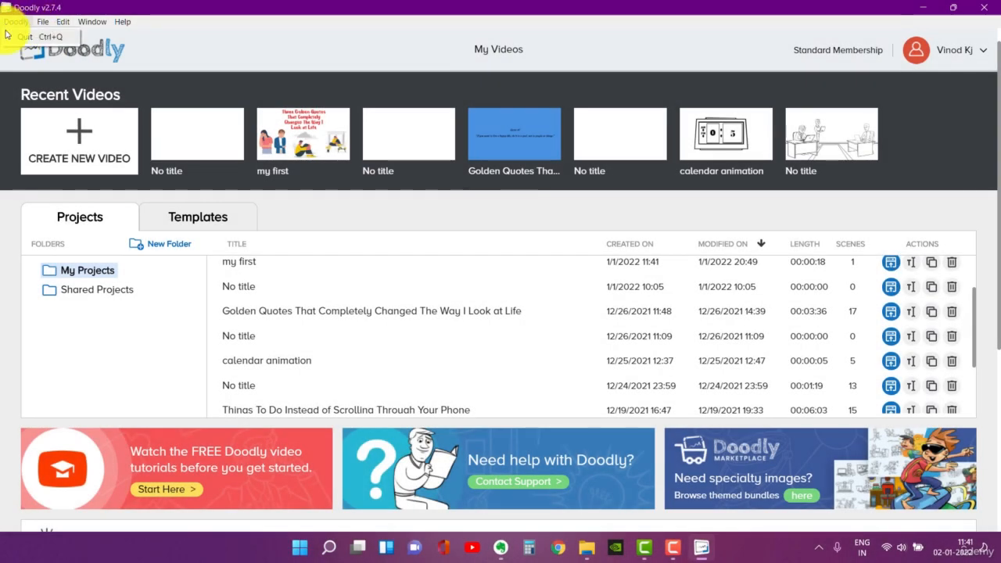
pyautogui.click(38, 22)
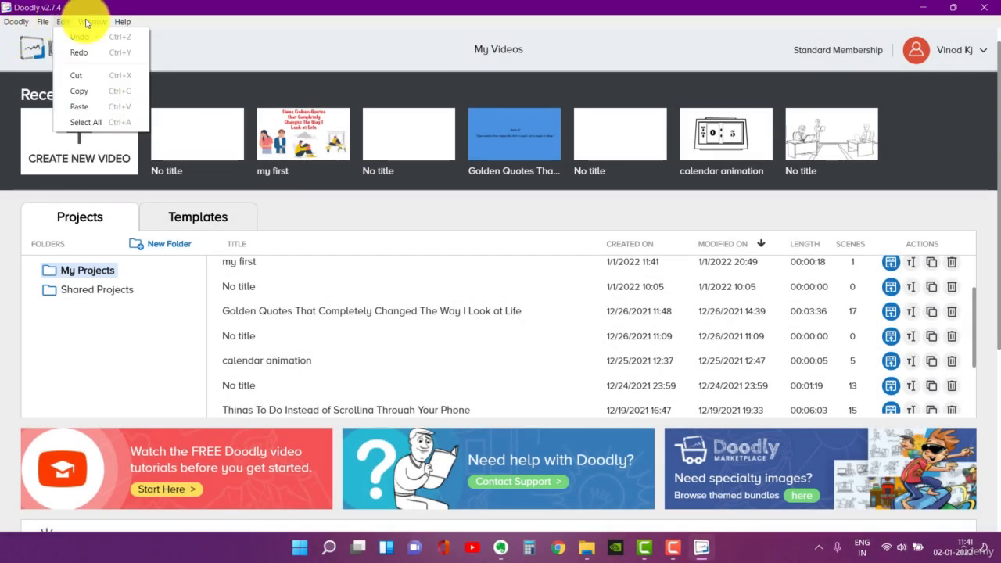
pyautogui.moveTo(123, 22)
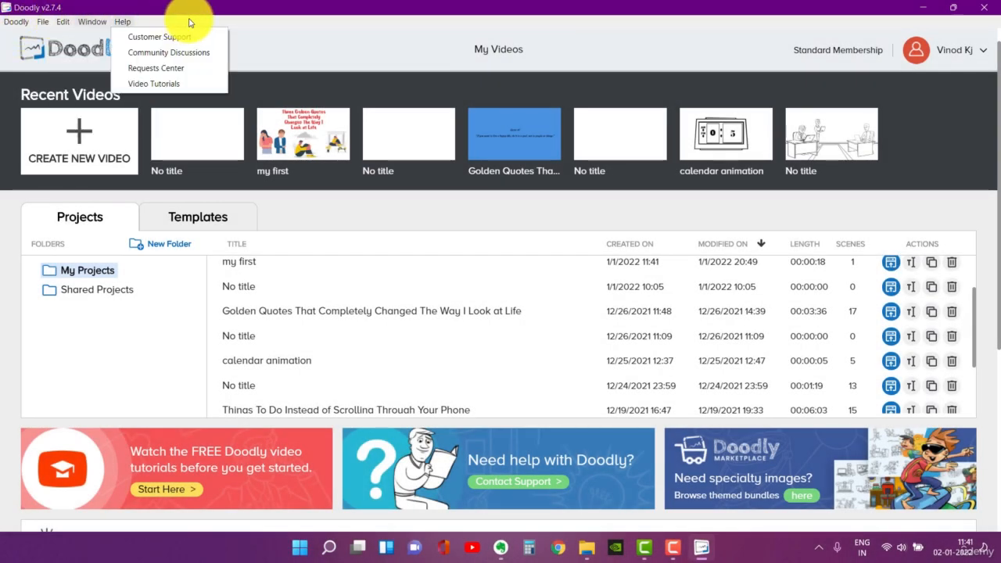
# - Create a new Whiteboard-style video titled "just new" with the 1080p (1920x1080) resolution
pyautogui.click(107, 156)
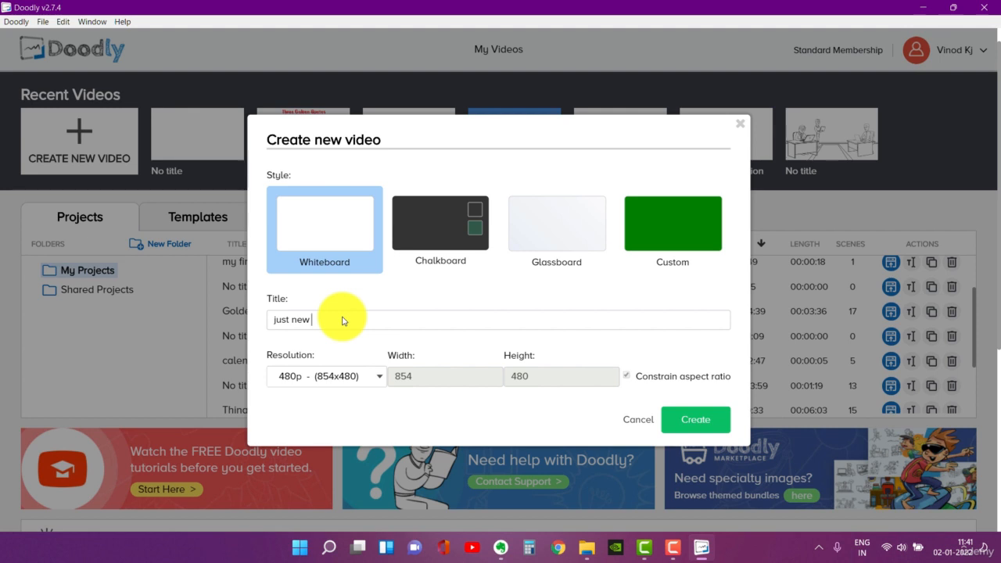
pyautogui.click(372, 377)
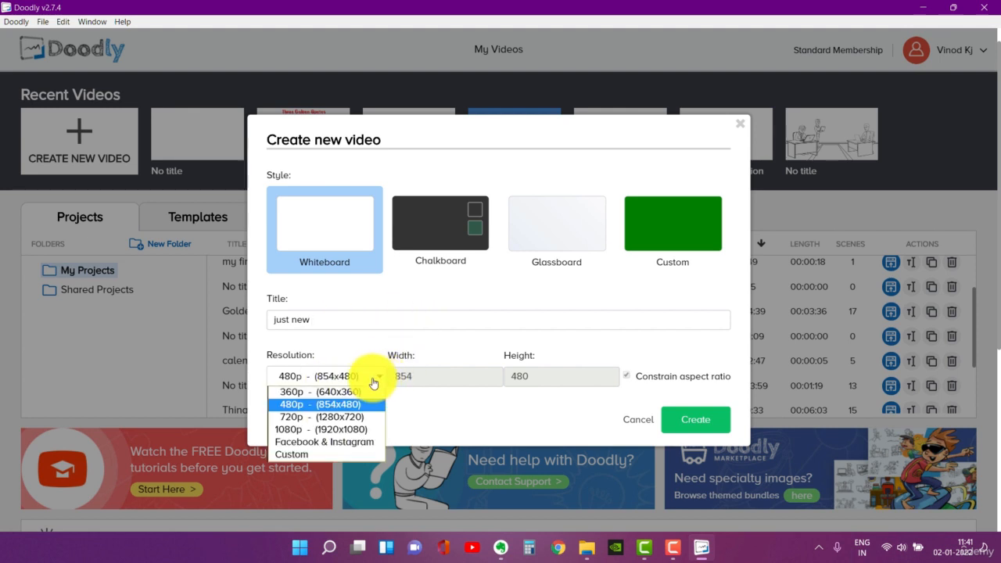
pyautogui.click(322, 429)
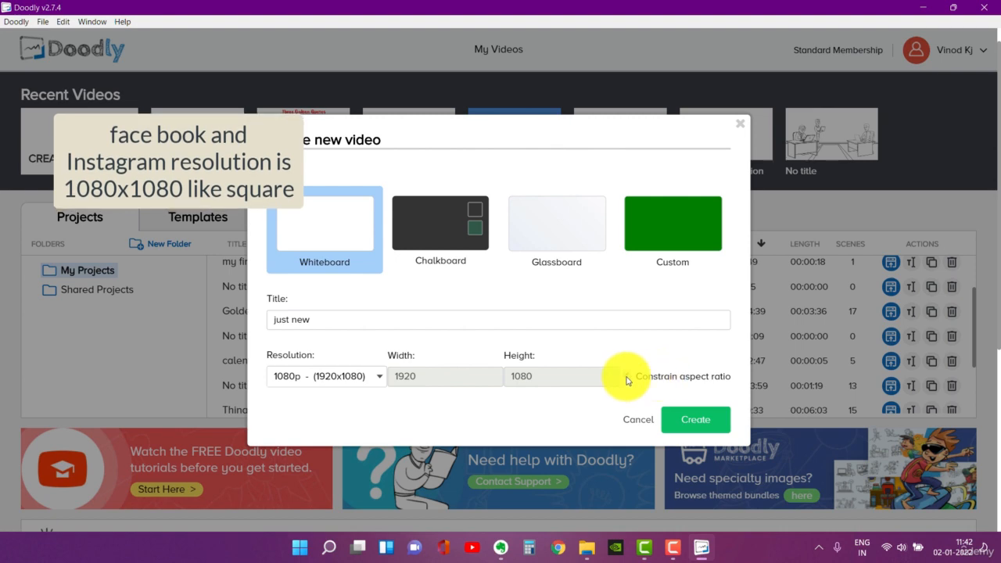
pyautogui.click(694, 422)
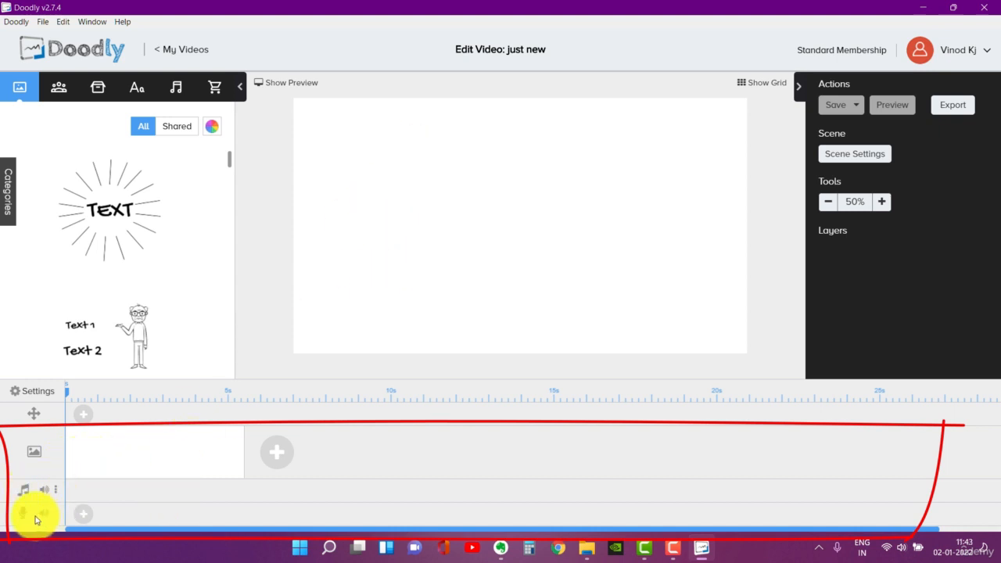
# - Set the video's drawing hand to the right-handed 2D cartoon hand with the blue sleeve, keeping Smart Mode erasing, and apply the video settings
pyautogui.click(37, 391)
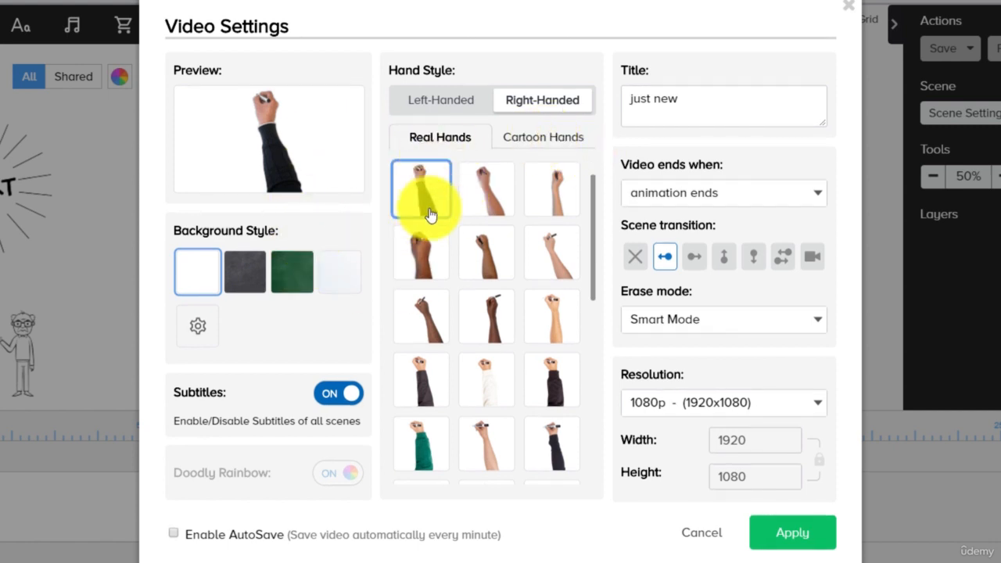
pyautogui.click(554, 138)
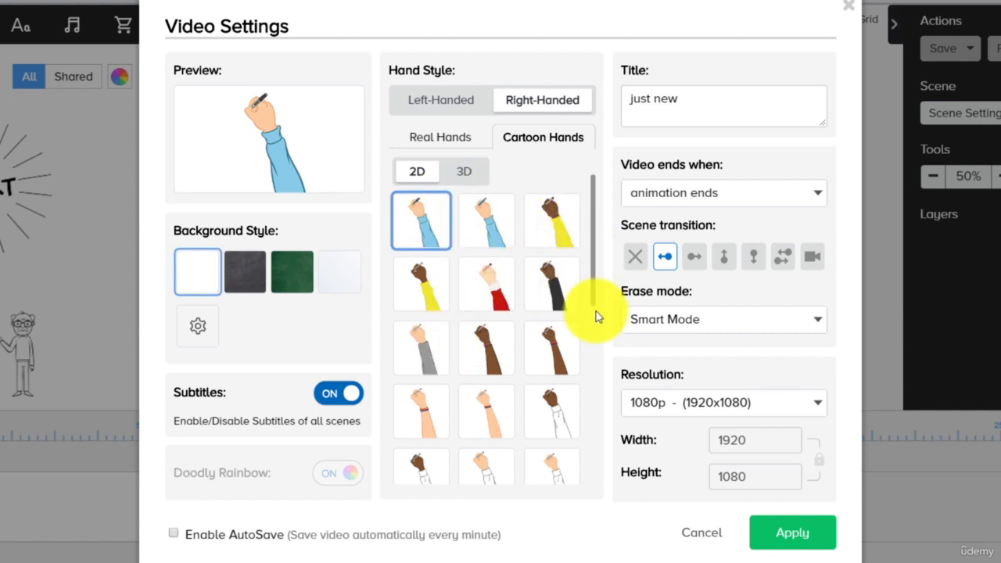
pyautogui.click(749, 327)
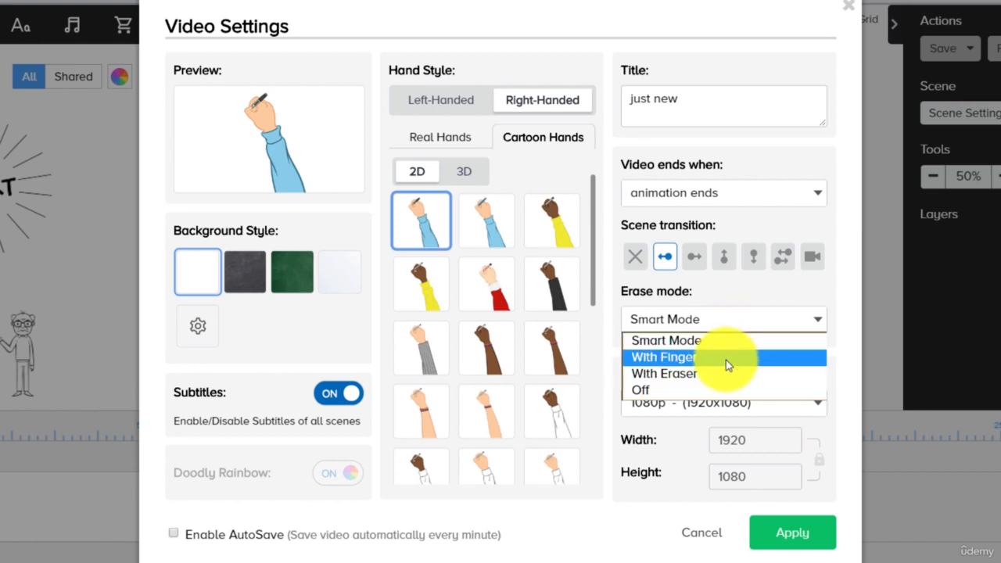
pyautogui.click(838, 324)
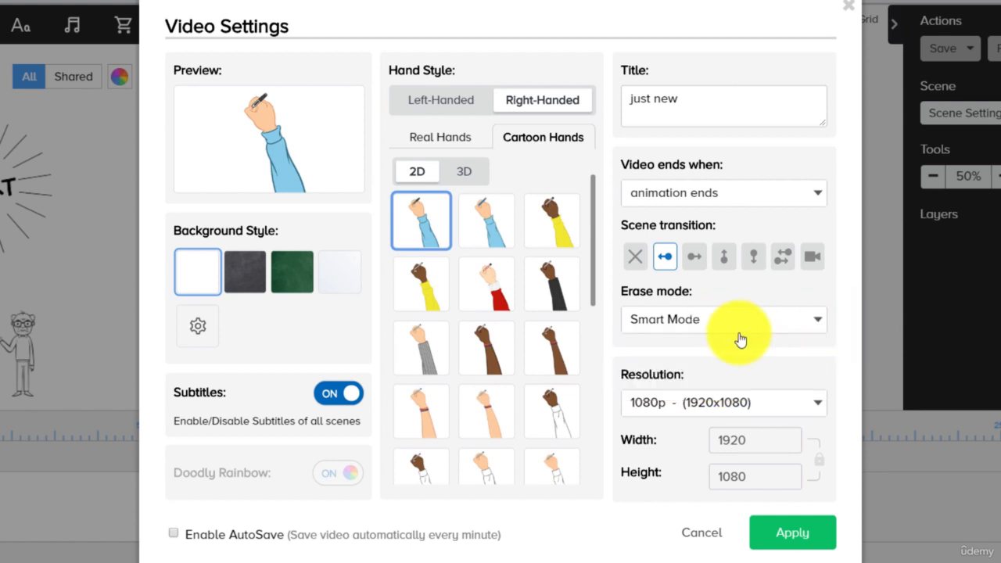
pyautogui.click(665, 263)
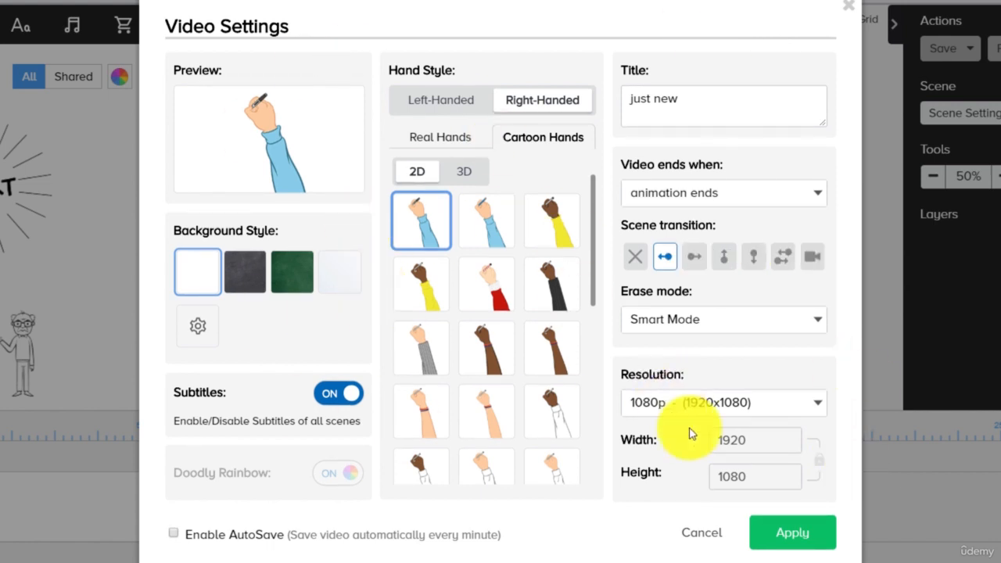
pyautogui.click(787, 536)
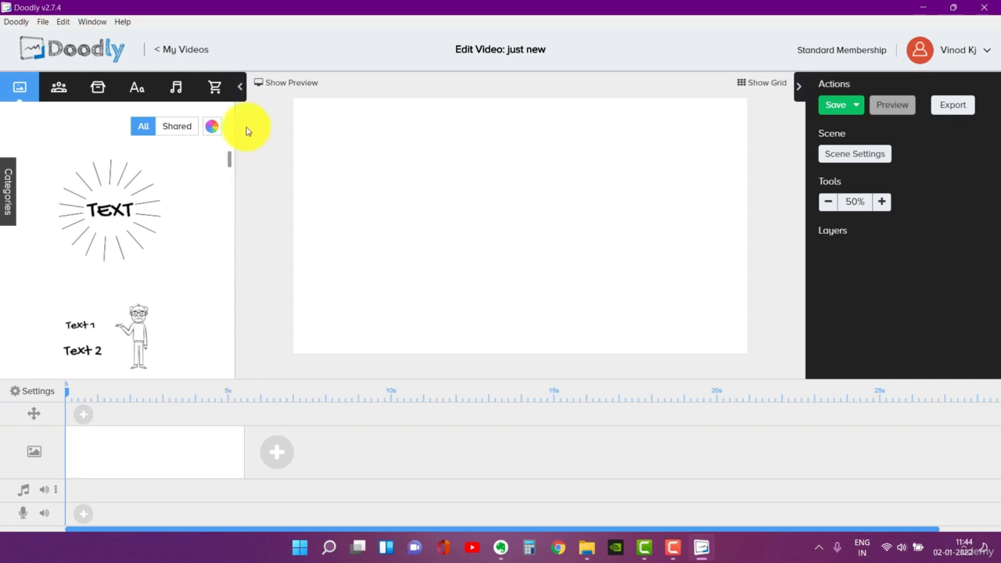
# - Collapse both side panels to test the canvas grid on and off, and restore the panels
pyautogui.click(241, 90)
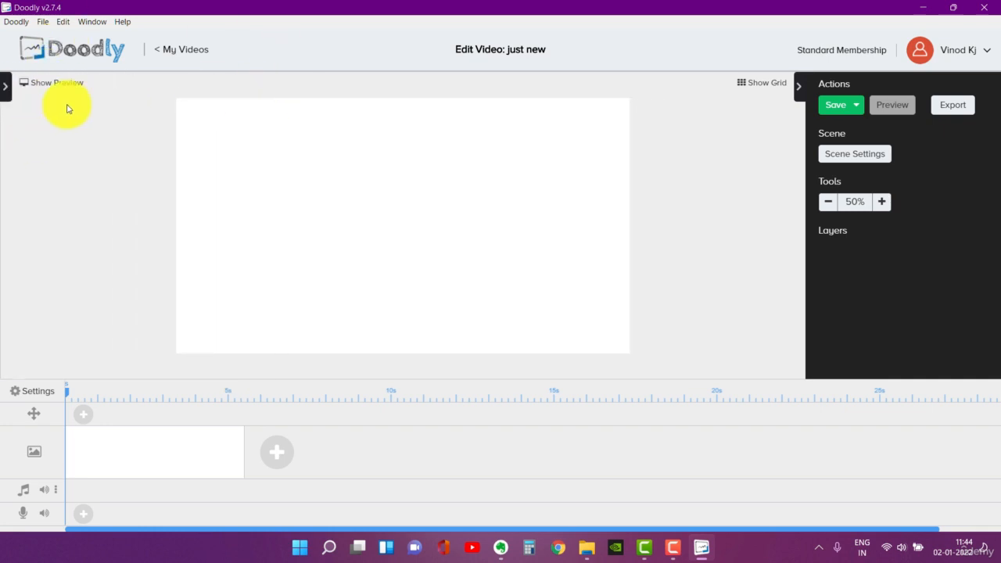
pyautogui.click(803, 90)
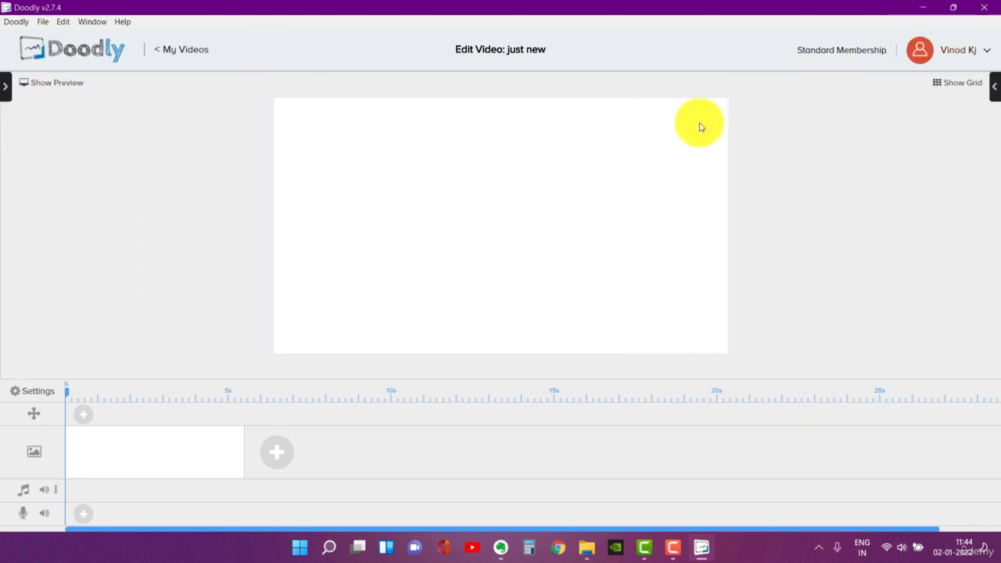
pyautogui.click(962, 83)
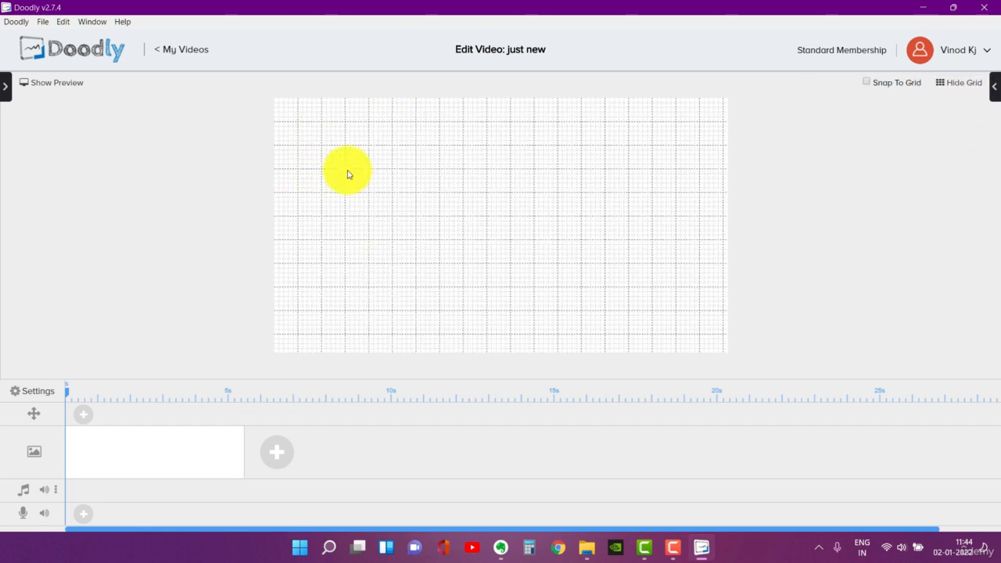
pyautogui.click(960, 87)
pyautogui.click(995, 87)
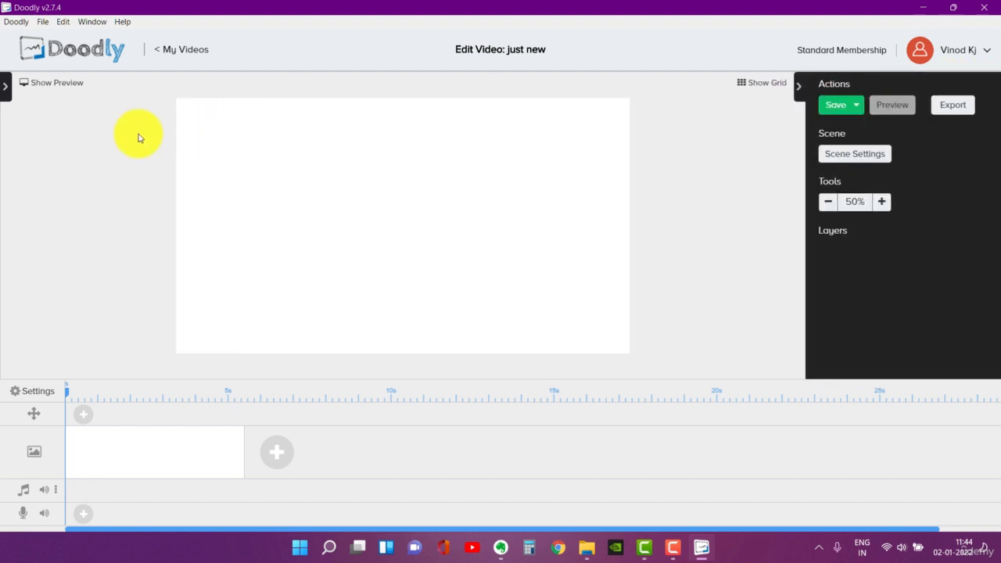
pyautogui.click(7, 92)
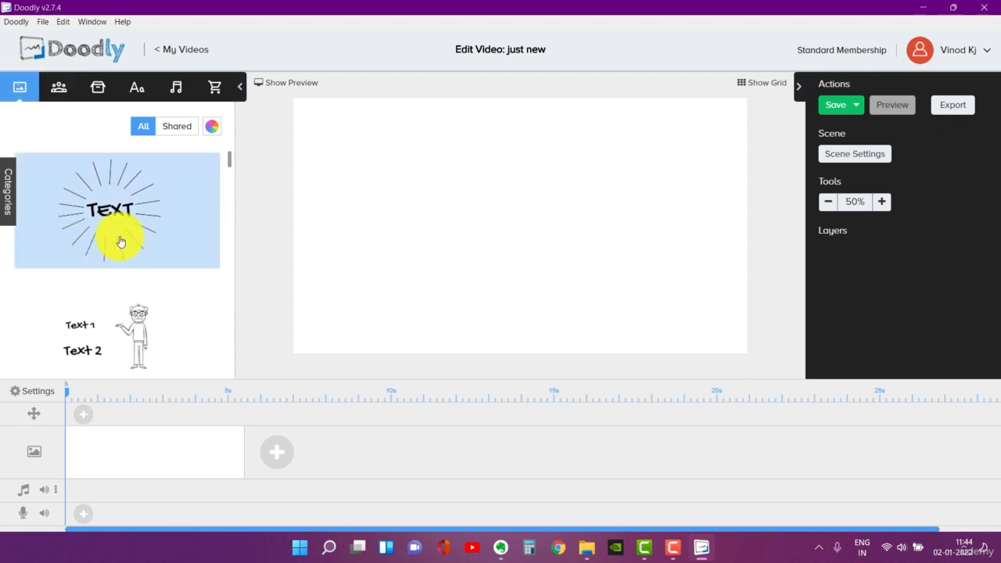
# - Add the preset beach scene with the lighthouse and sailboat to the blank canvas
pyautogui.scroll(-4, 117, 235)
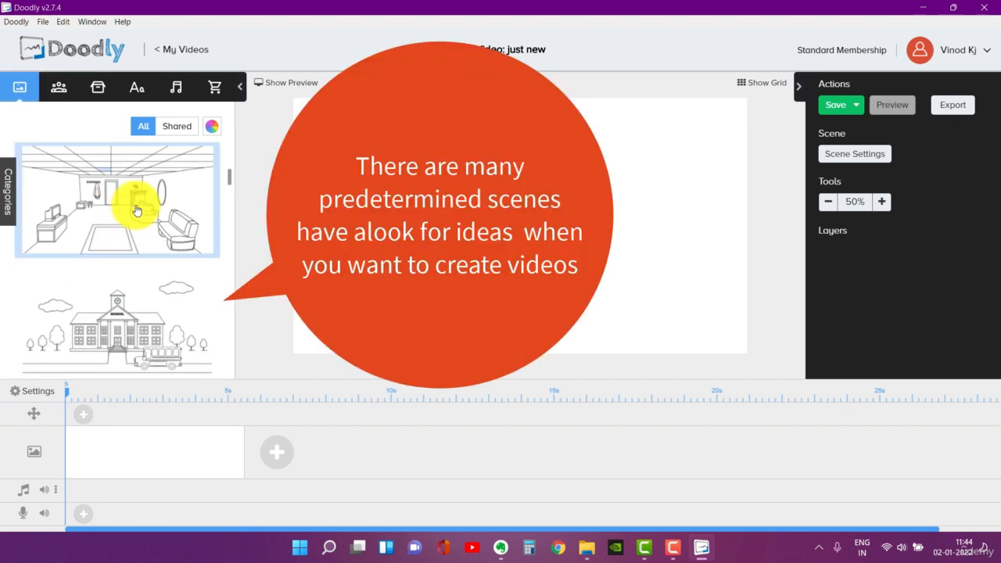
pyautogui.scroll(-3, 137, 212)
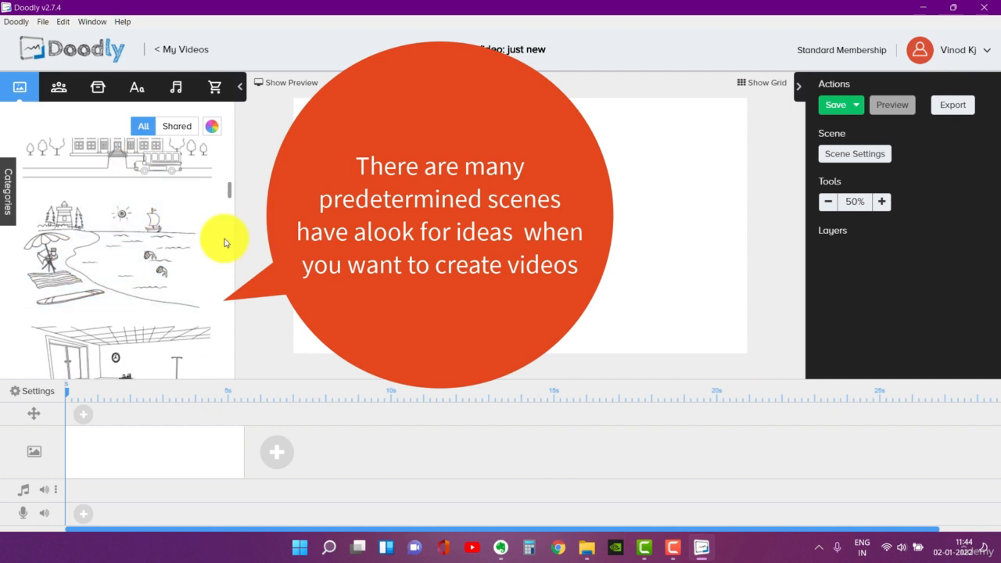
pyautogui.click(106, 278)
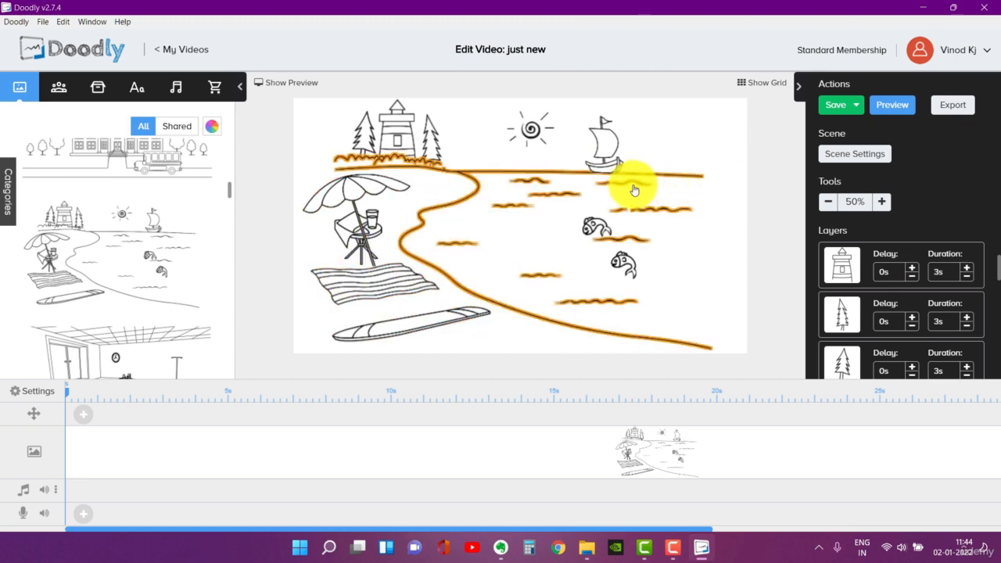
# - Browse the remaining preset scenes in the scene library for other backgrounds
pyautogui.scroll(-2, 135, 265)
pyautogui.scroll(-6, 135, 266)
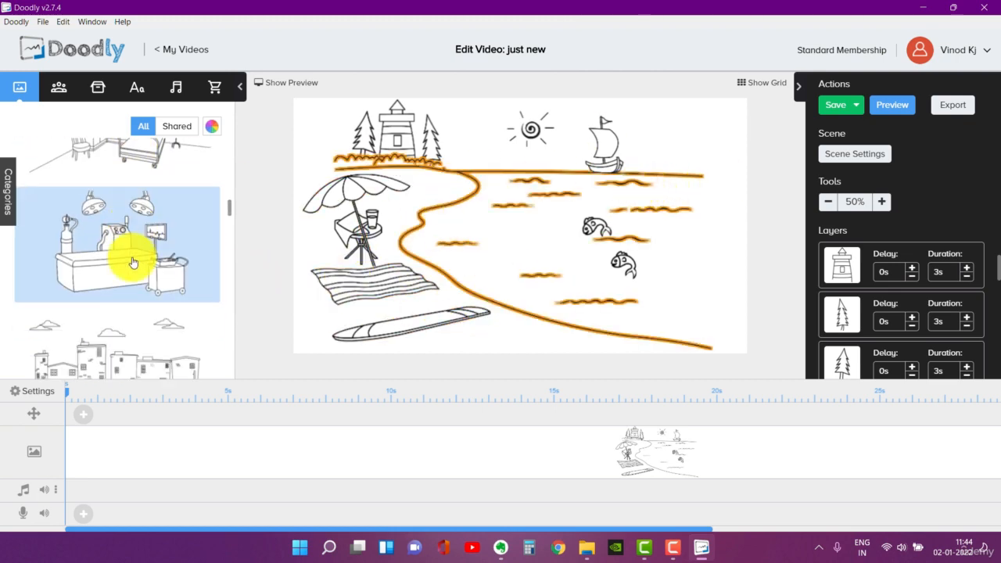
pyautogui.scroll(-7, 143, 278)
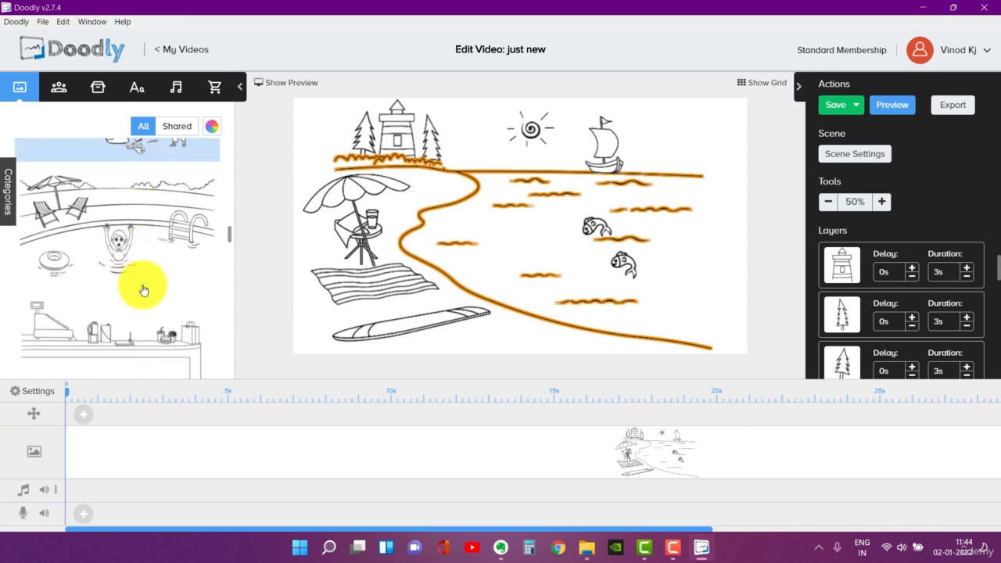
pyautogui.scroll(-7, 154, 275)
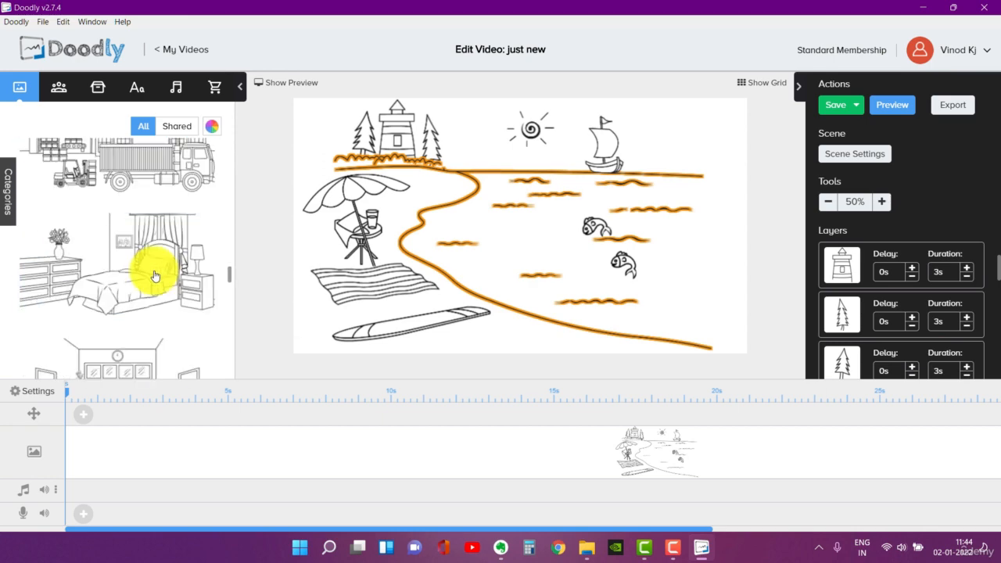
pyautogui.scroll(-6, 152, 274)
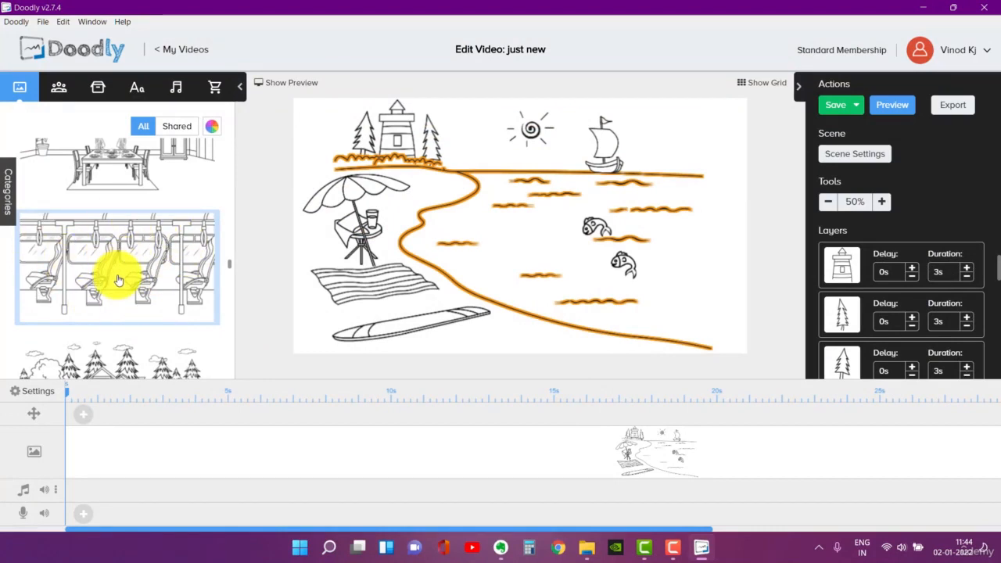
# - Delete the beach scene from the timeline
pyautogui.hscroll(2, 257, 456)
pyautogui.rightClick(259, 458)
pyautogui.click(316, 443)
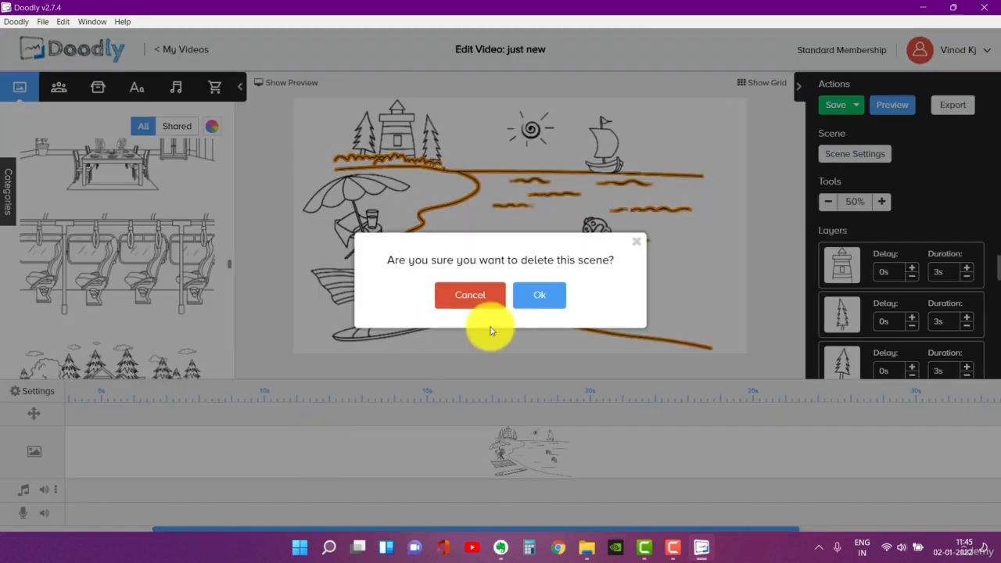
pyautogui.click(532, 303)
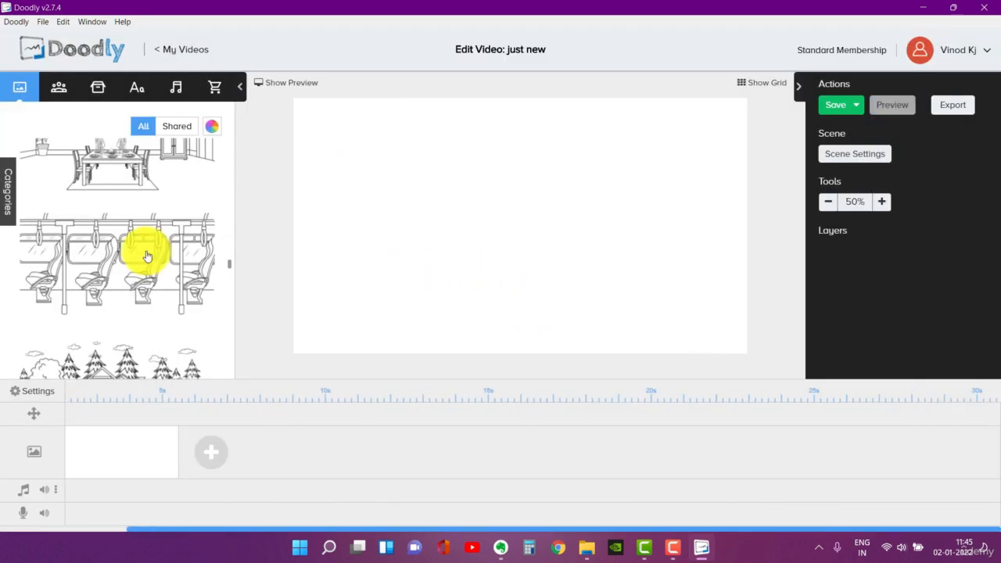
# - Add the preset bus interior scene with four seats to the blank canvas
pyautogui.moveTo(129, 264); pyautogui.dragTo(537, 220)
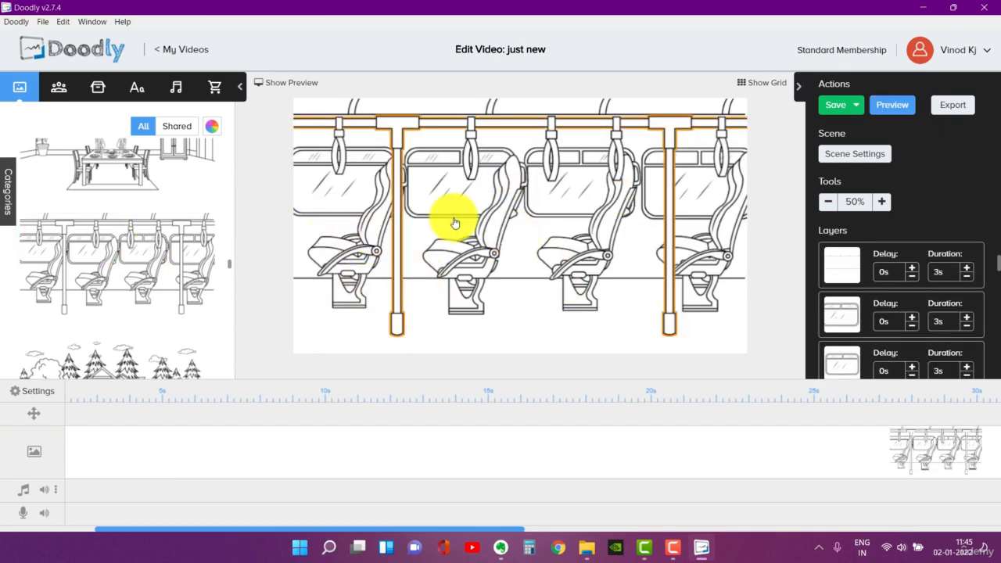
# - Search the character library for "sitt" and add the chairless Amanda Sitting character to the bus scene without replacing an existing image
pyautogui.click(53, 86)
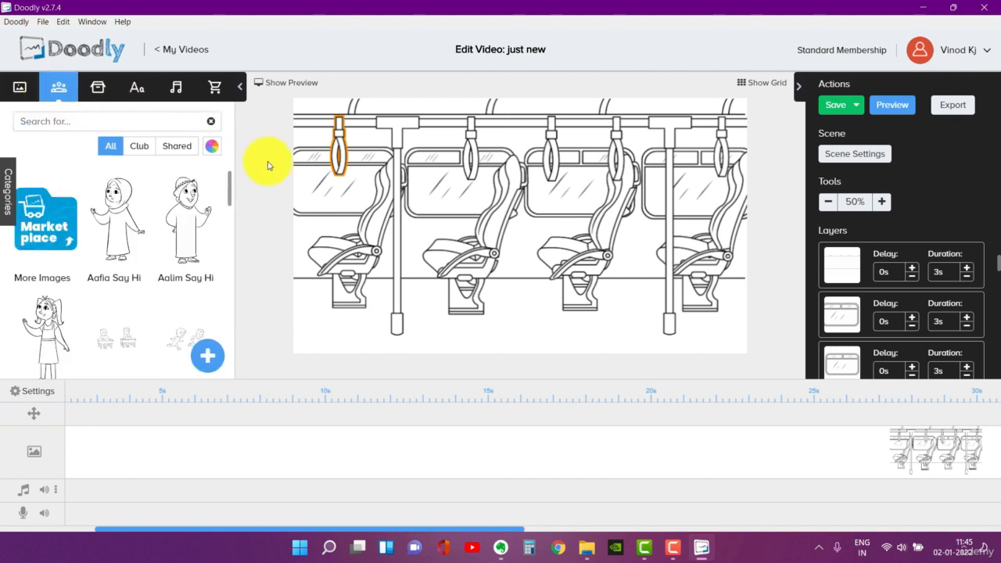
pyautogui.scroll(-5, 167, 228)
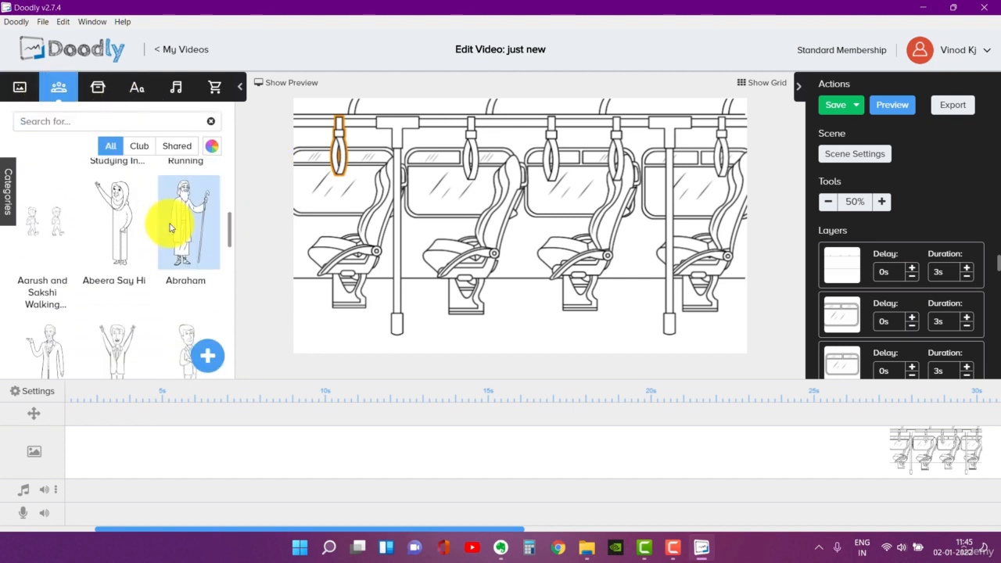
pyautogui.scroll(4, 171, 228)
pyautogui.scroll(-5, 172, 229)
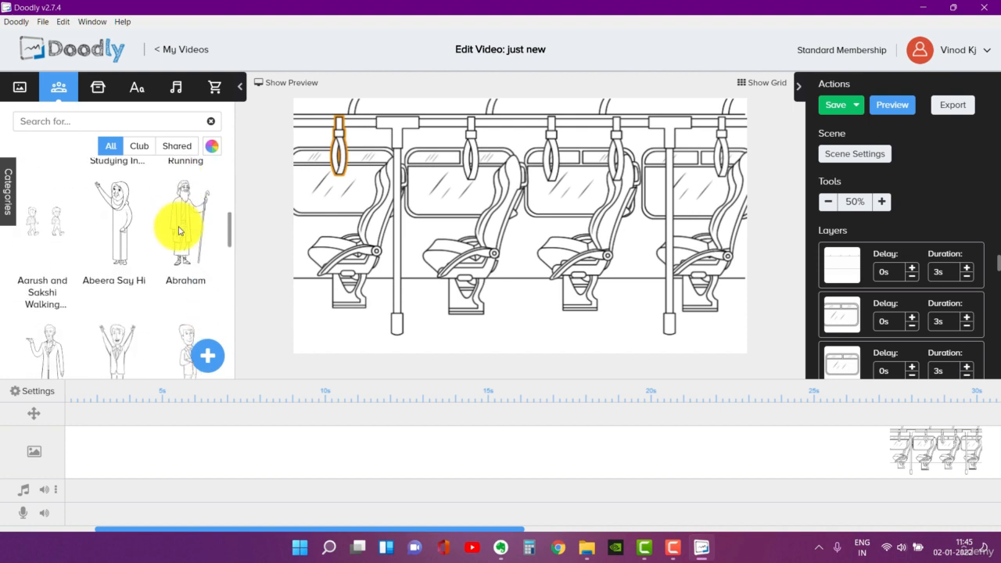
pyautogui.scroll(-1, 178, 232)
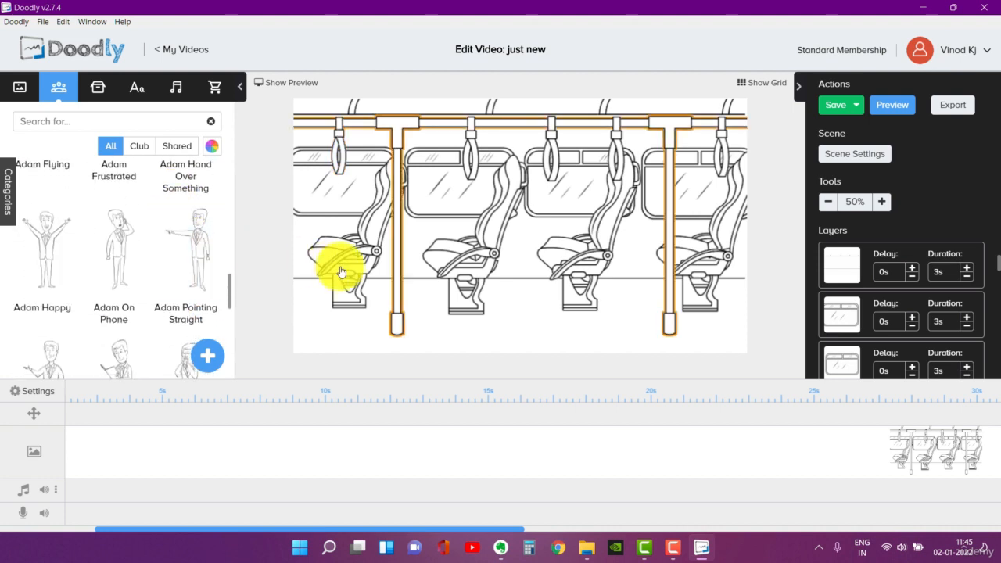
pyautogui.click(86, 123)
pyautogui.write('sitt')
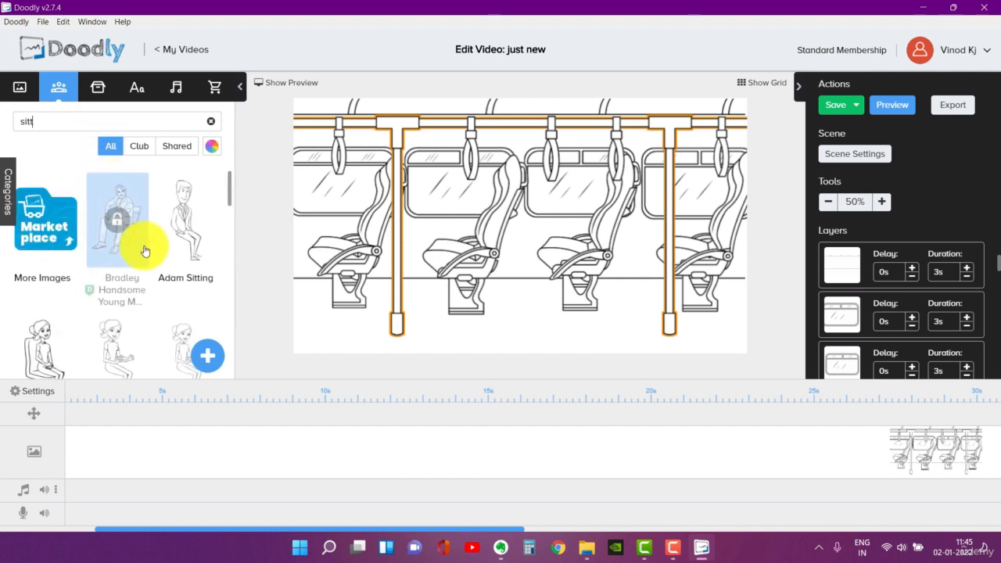
pyautogui.scroll(-1, 151, 235)
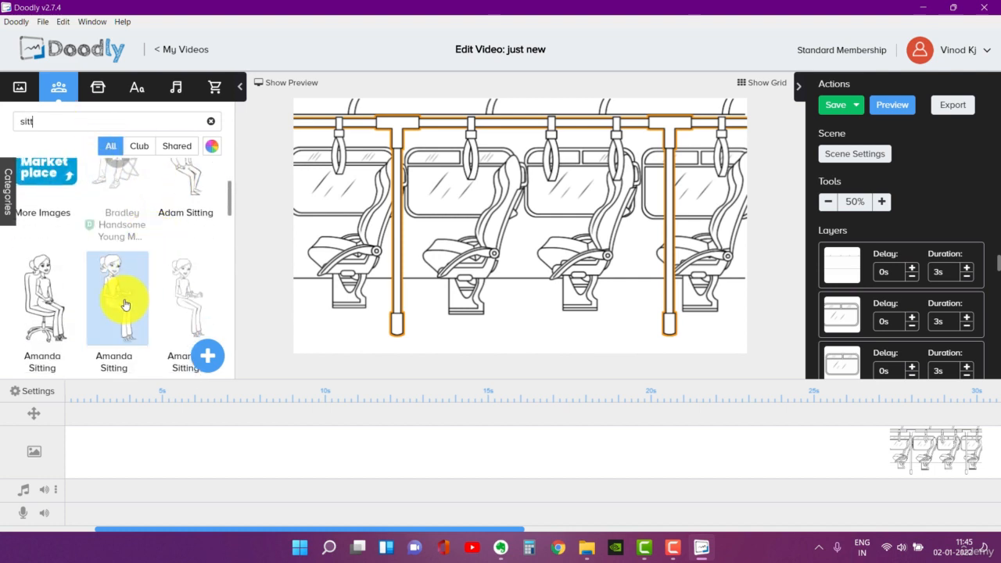
pyautogui.moveTo(124, 304); pyautogui.dragTo(560, 231)
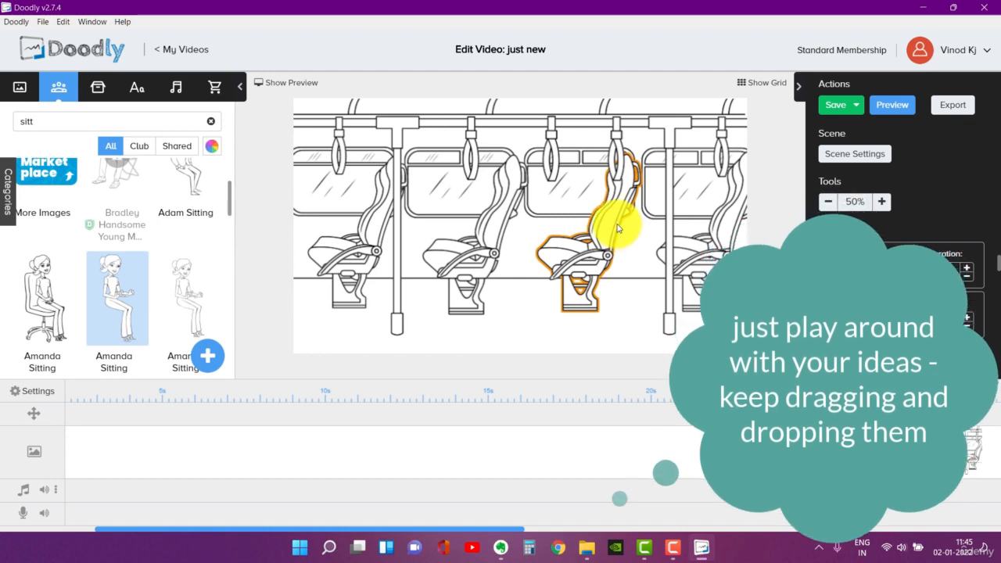
pyautogui.moveTo(615, 225); pyautogui.dragTo(614, 222)
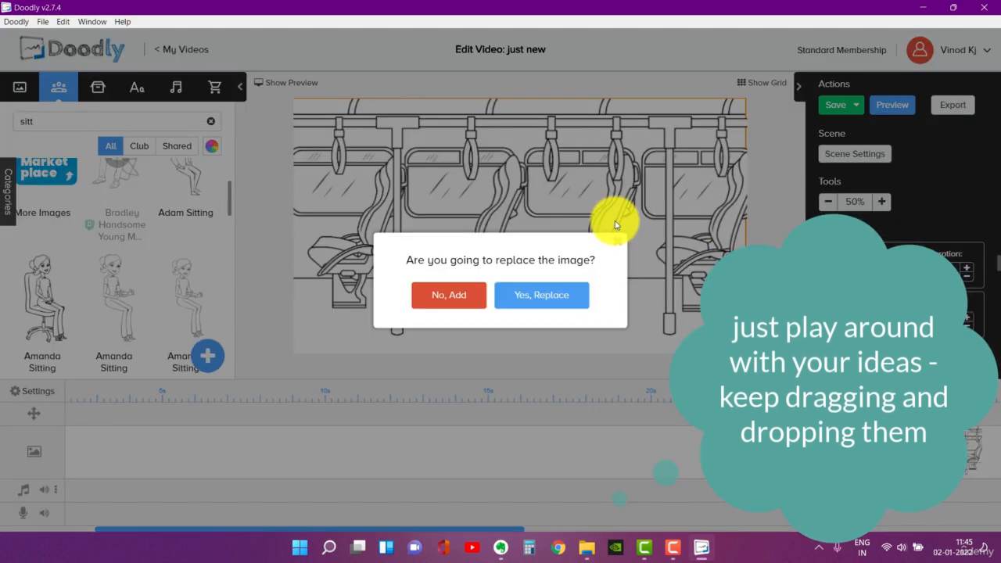
pyautogui.click(448, 301)
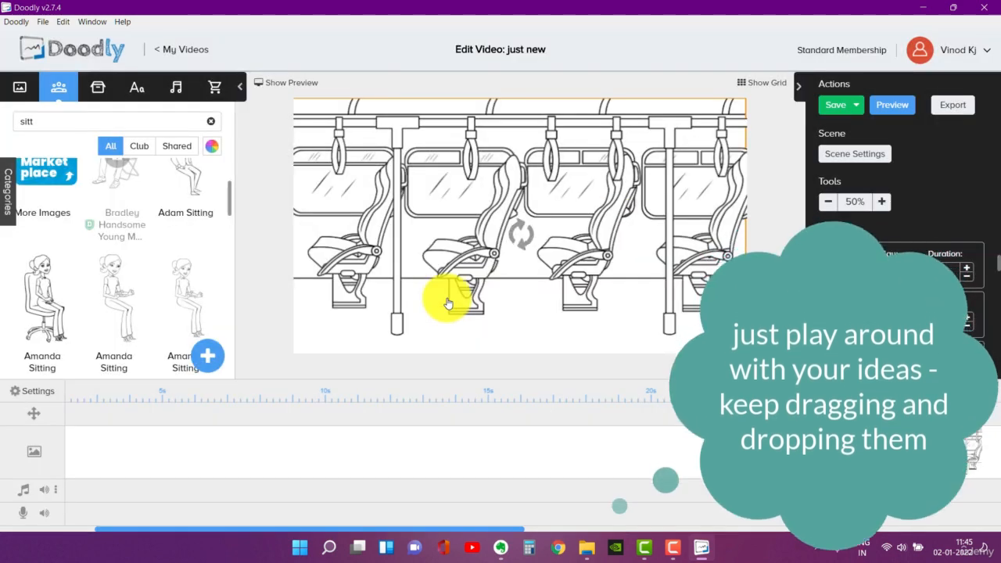
# - Flip the Amanda character to face the same way as the seats, enlarge it slightly and position it on the third bus seat
pyautogui.moveTo(565, 249); pyautogui.dragTo(579, 242)
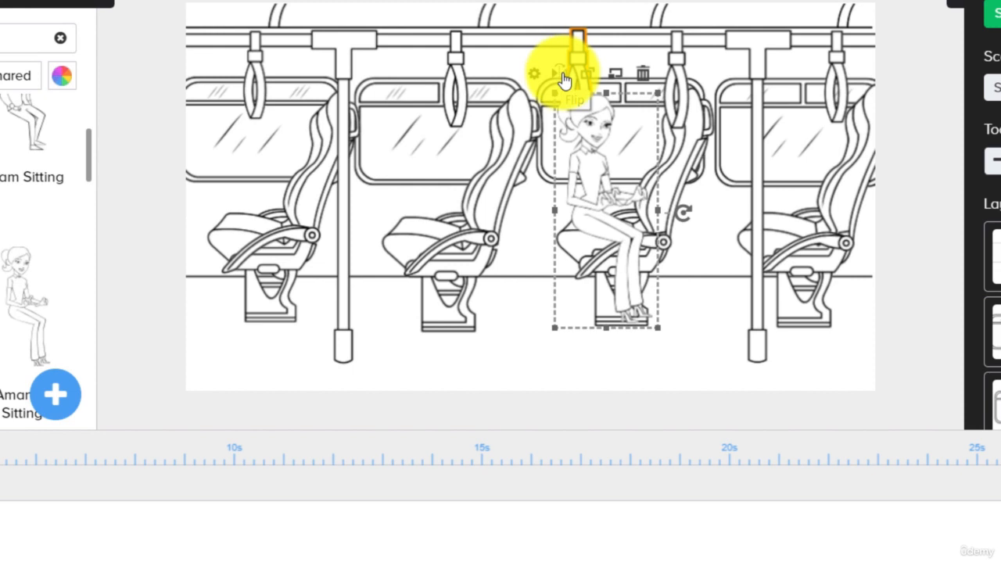
pyautogui.click(565, 78)
pyautogui.moveTo(603, 219); pyautogui.dragTo(599, 220)
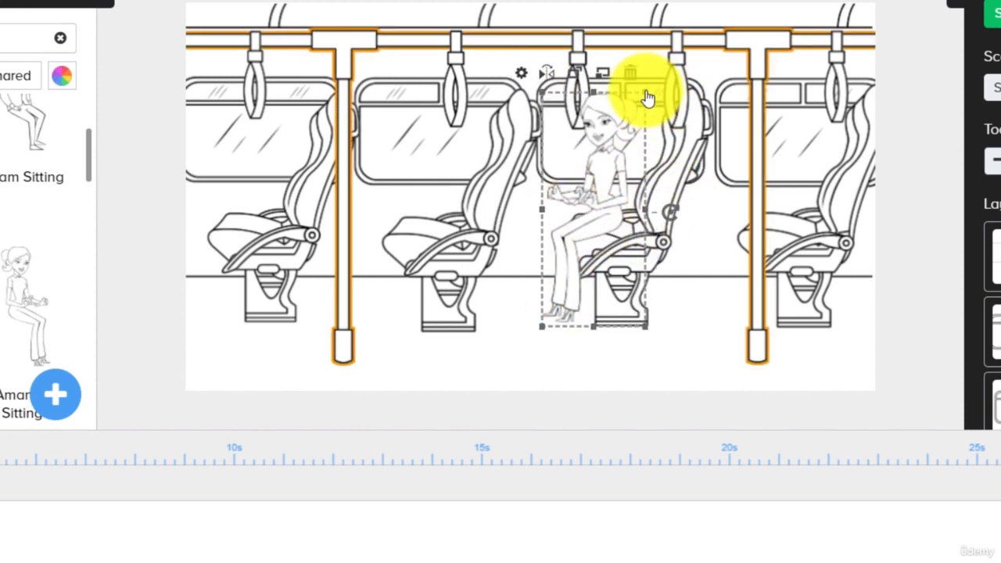
pyautogui.moveTo(650, 95); pyautogui.dragTo(693, 92)
pyautogui.moveTo(603, 157)
pyautogui.mouseDown()
pyautogui.moveTo(573, 173)
pyautogui.moveTo(588, 168)
pyautogui.mouseUp()
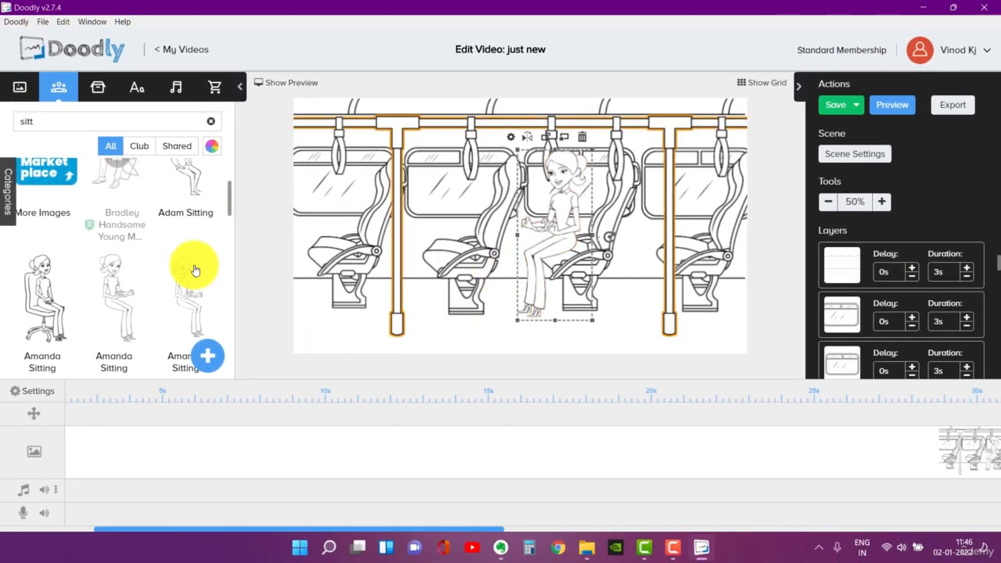
# - Add the Adam Sitting character from the library to the bus scene without replacing an existing image
pyautogui.scroll(1, 58, 266)
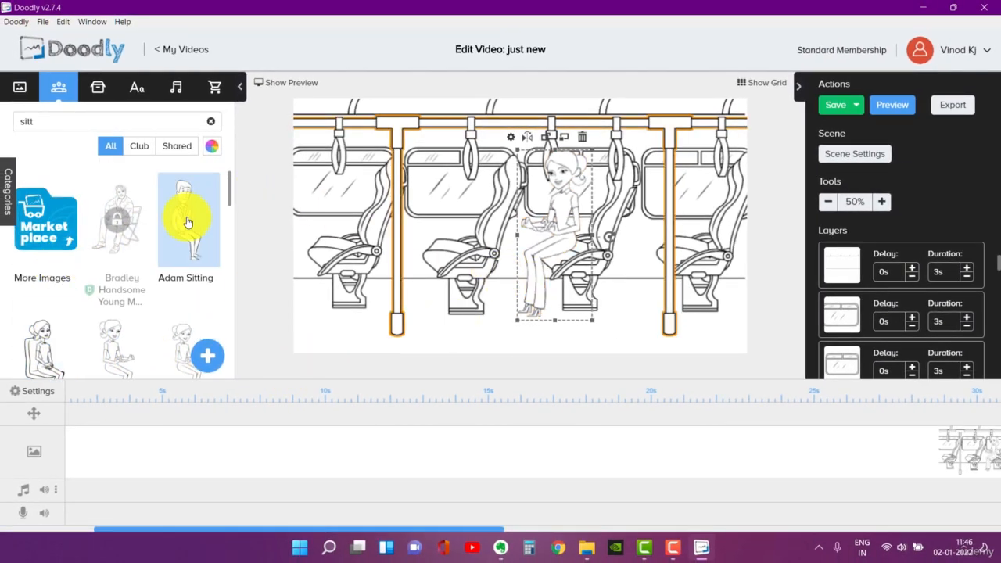
pyautogui.moveTo(261, 221); pyautogui.dragTo(339, 226)
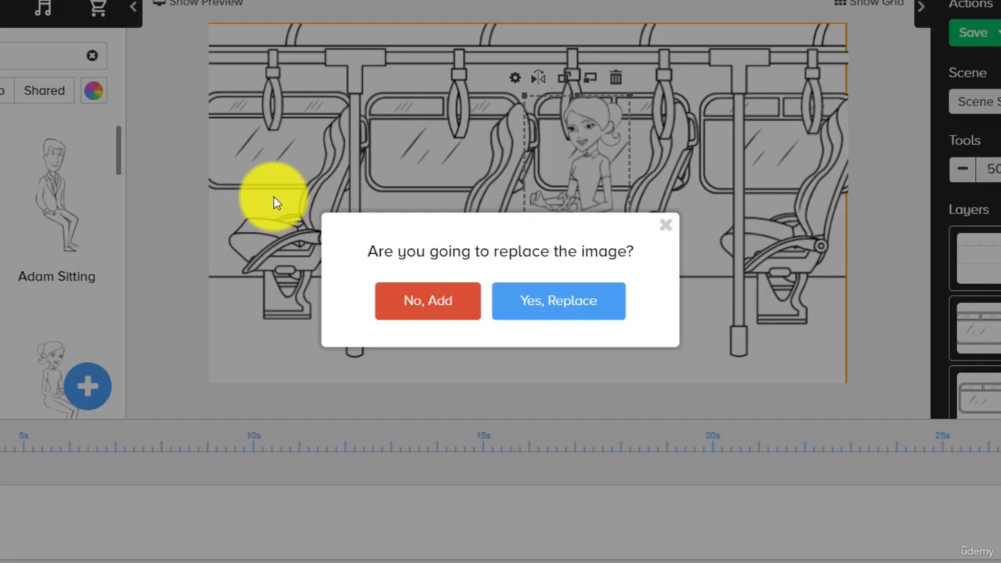
pyautogui.click(414, 309)
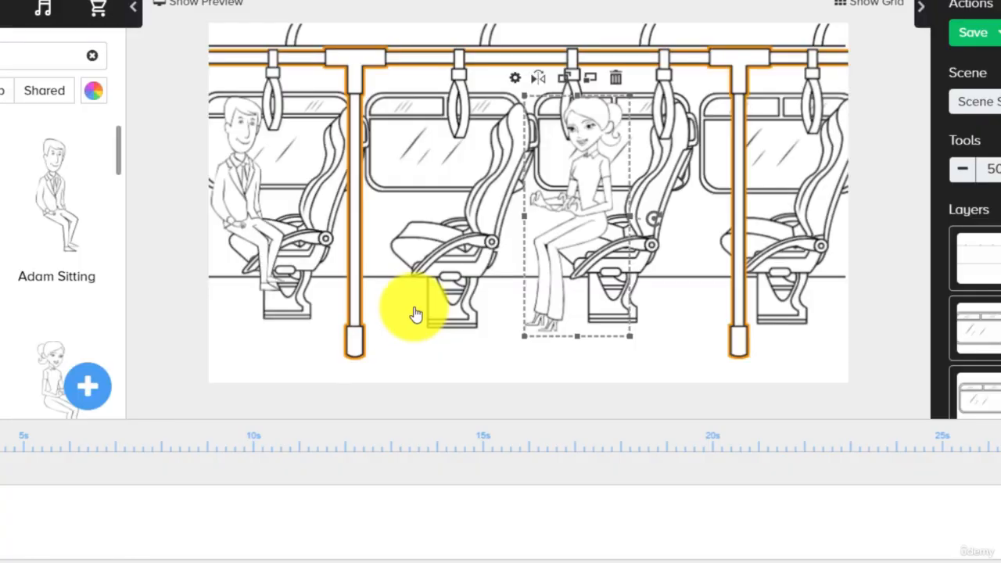
# - Flip the Adam character to face the same way as the seats, enlarge it and position it on the first bus seat
pyautogui.moveTo(252, 195); pyautogui.dragTo(273, 205)
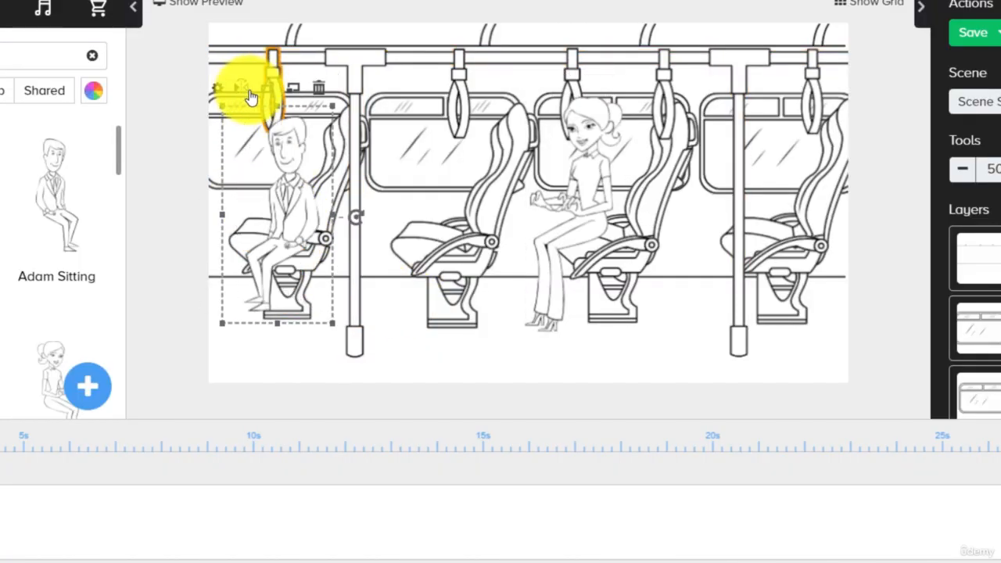
pyautogui.moveTo(284, 201); pyautogui.dragTo(237, 170)
pyautogui.moveTo(287, 82); pyautogui.dragTo(363, 76)
pyautogui.moveTo(261, 166); pyautogui.dragTo(264, 195)
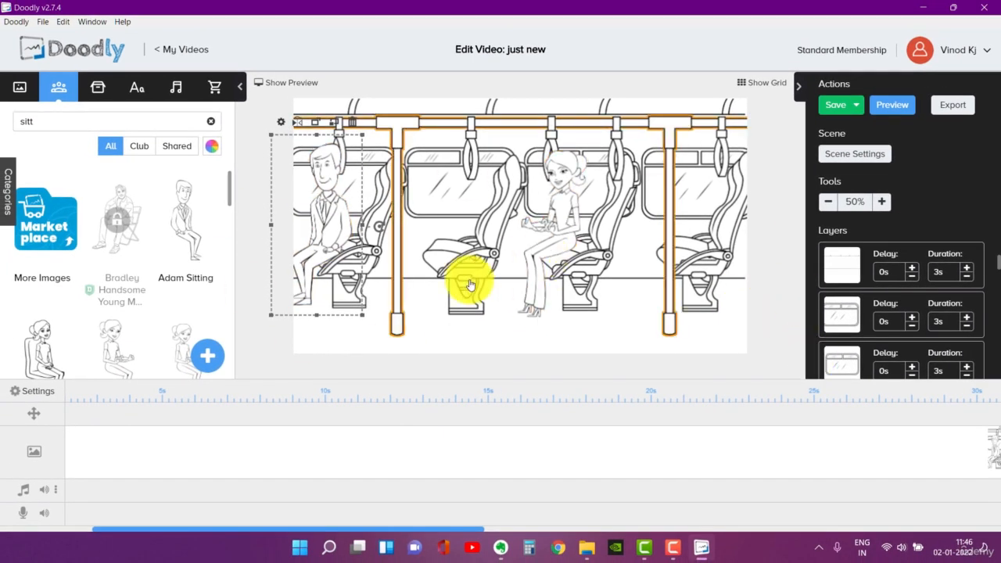
# - Shorten the bus scene on the timeline to 2.7 s per layer and save the video
pyautogui.moveTo(365, 527); pyautogui.dragTo(888, 532)
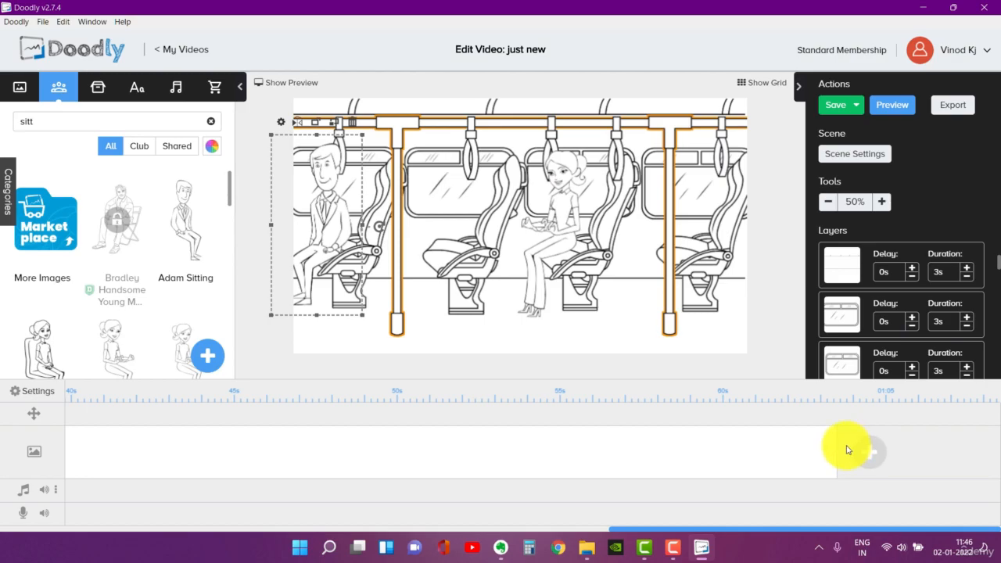
pyautogui.moveTo(835, 443); pyautogui.dragTo(234, 424)
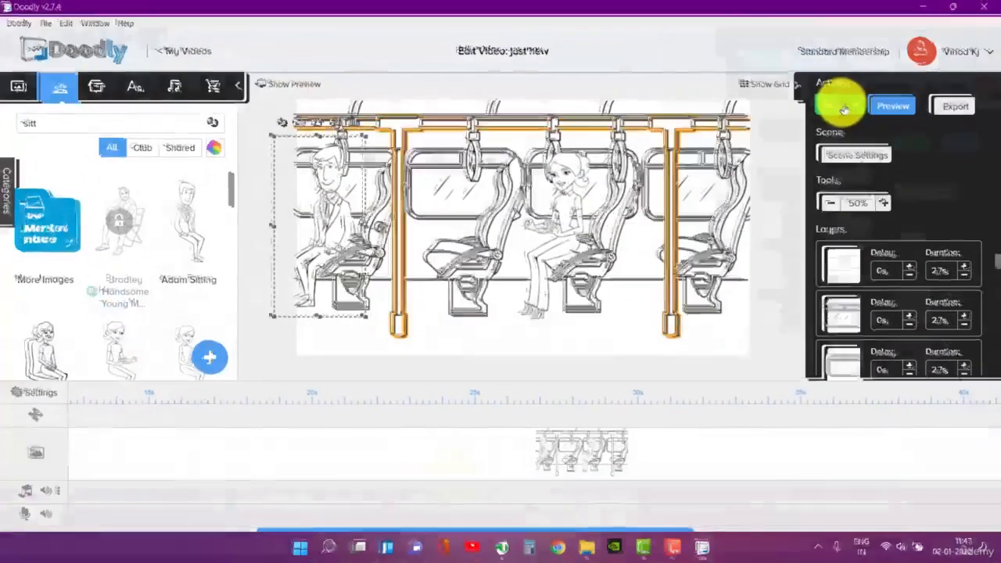
pyautogui.click(837, 104)
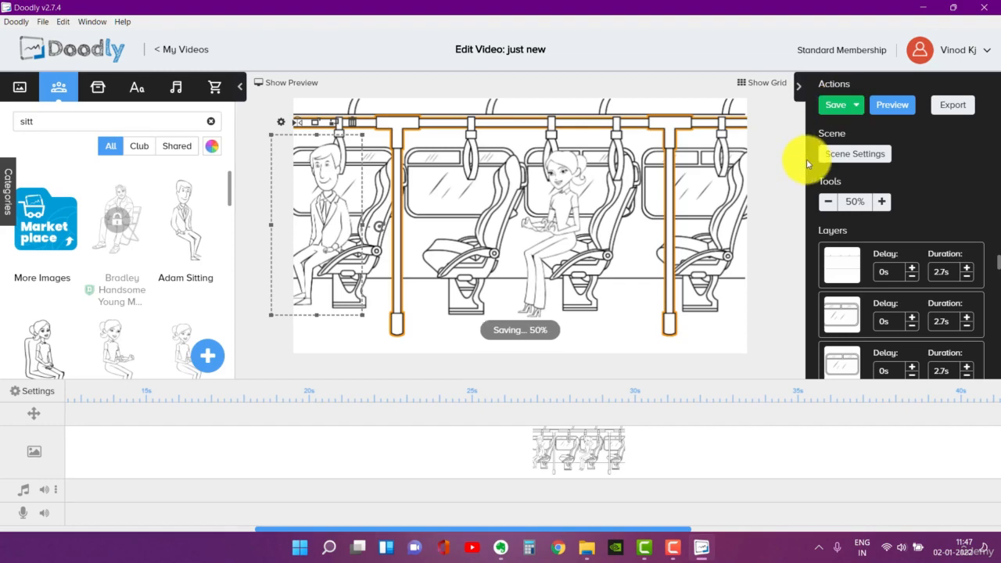
# - Preview the opening part of the bus scene's drawing animation and close the preview
pyautogui.click(915, 111)
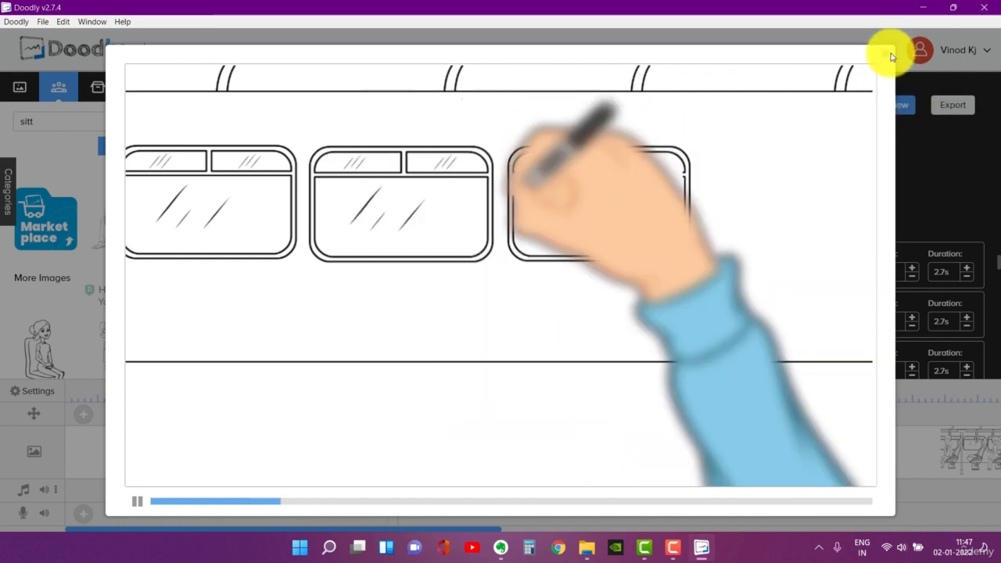
pyautogui.click(885, 53)
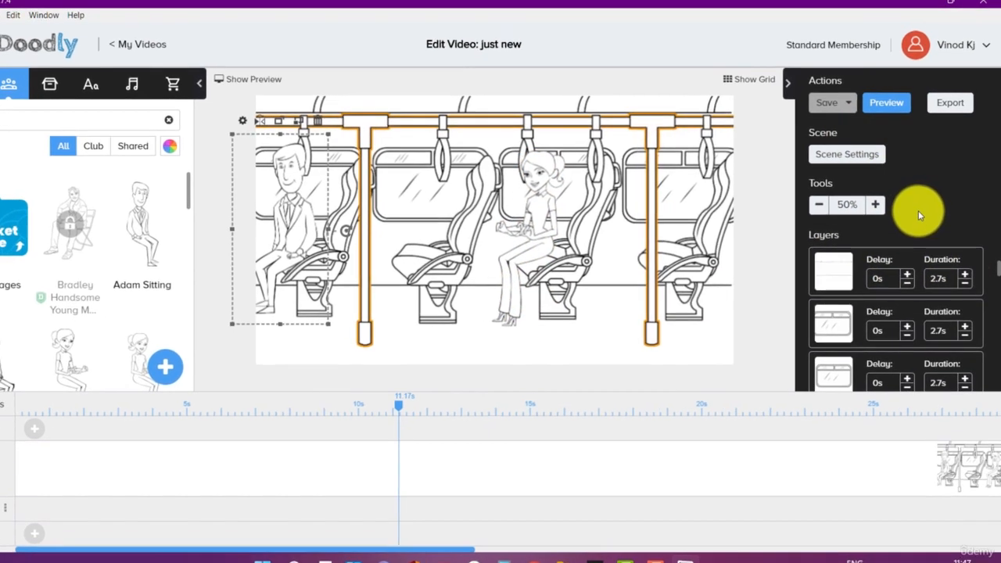
# - Set the drawing durations of the Adam and Amanda character layers to 1.2 s each
pyautogui.scroll(-2, 894, 284)
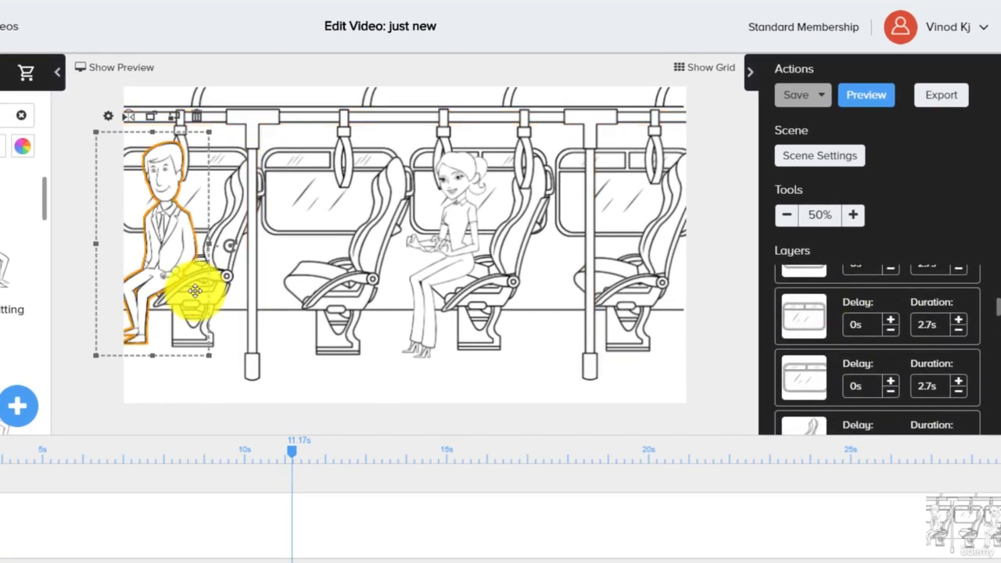
pyautogui.click(252, 184)
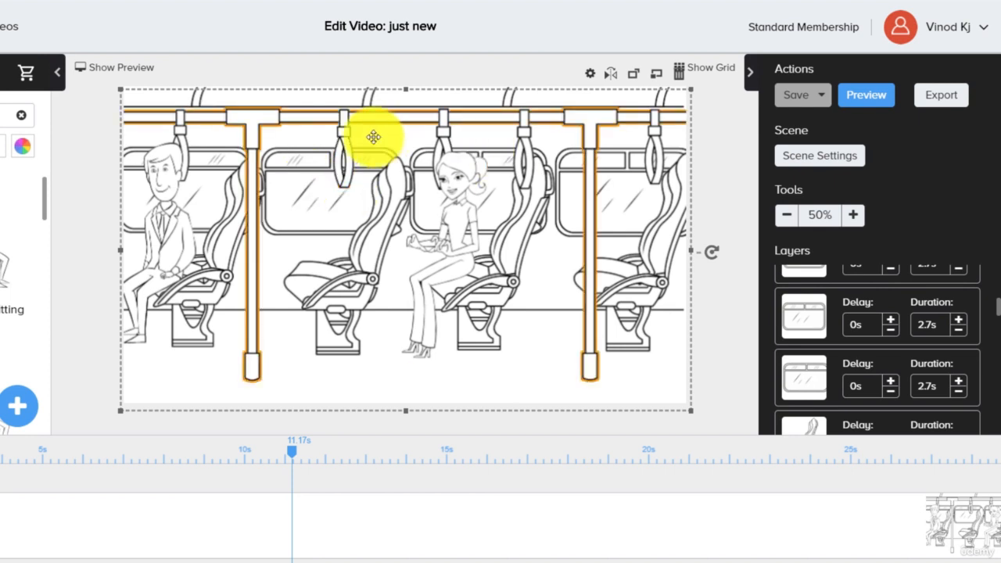
pyautogui.click(344, 141)
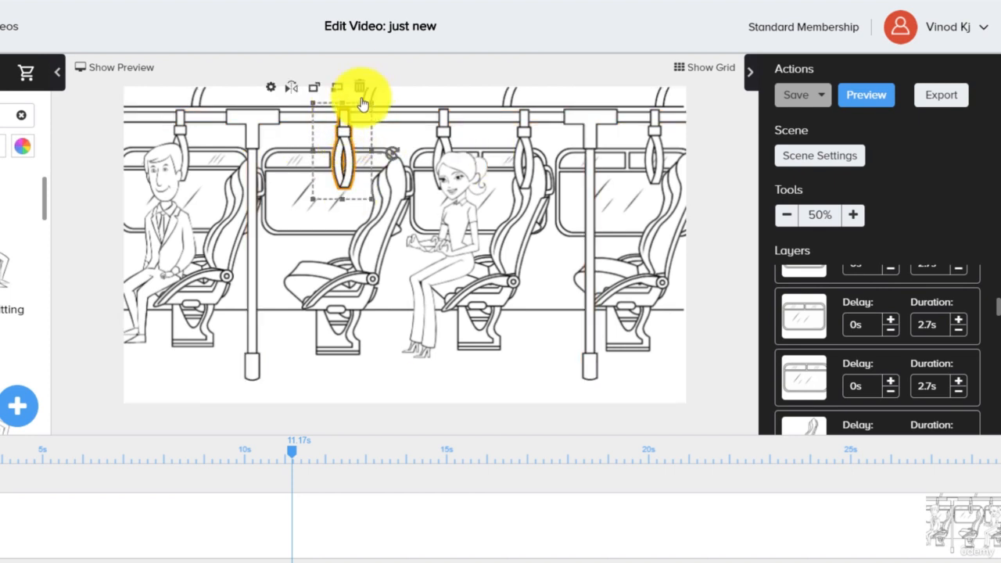
pyautogui.scroll(-1, 889, 352)
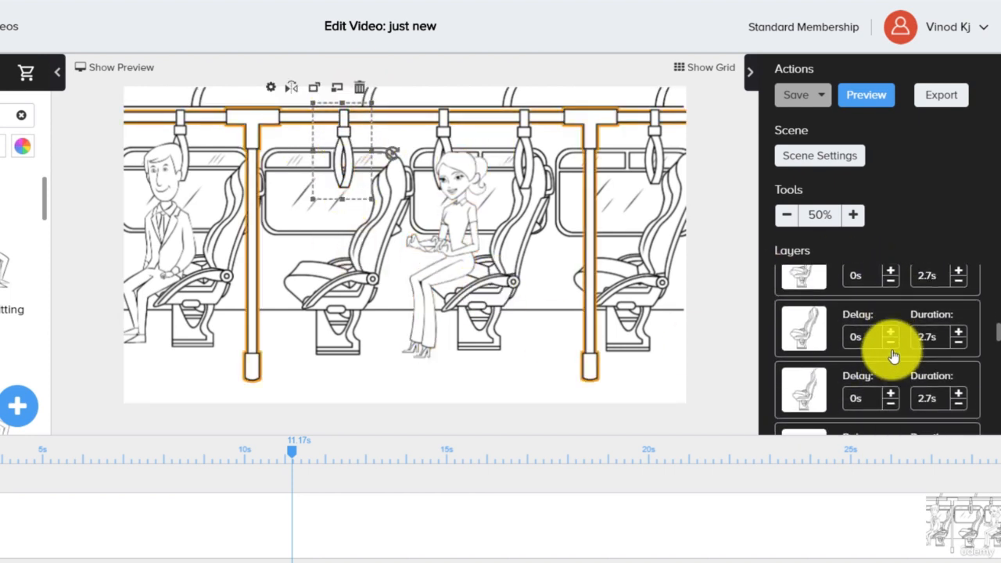
pyautogui.scroll(-5, 893, 356)
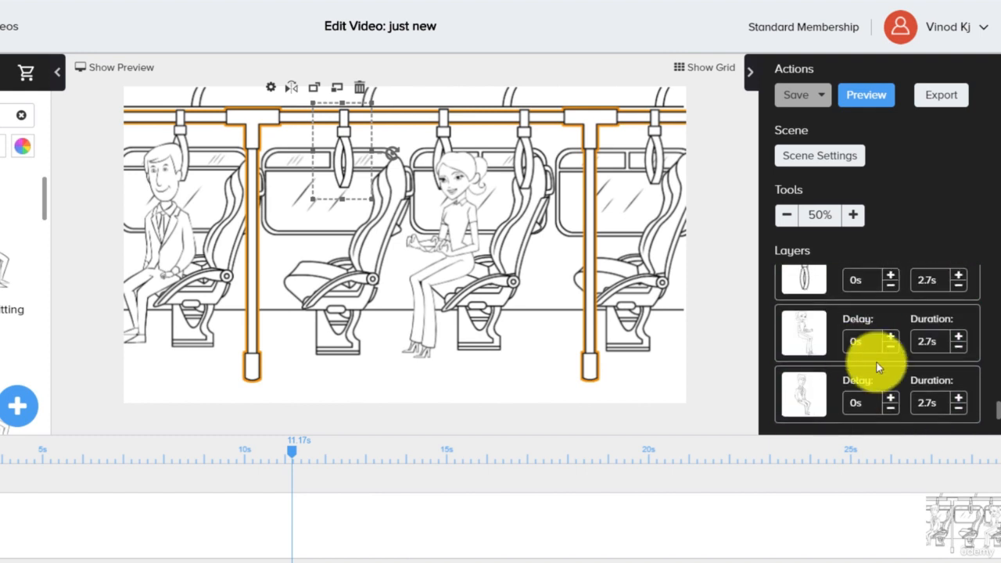
pyautogui.click(958, 407)
pyautogui.click(958, 407)
pyautogui.click(957, 408)
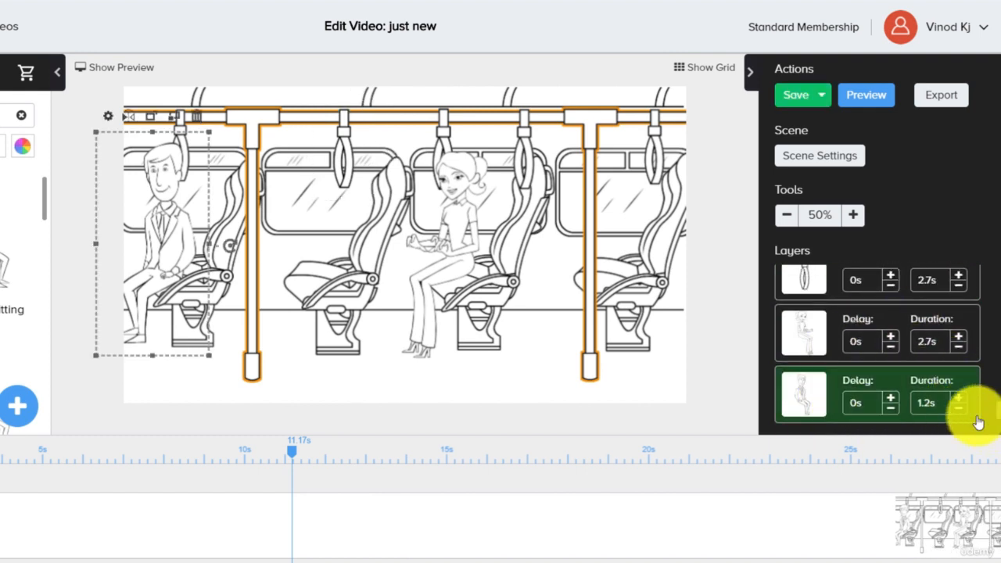
pyautogui.click(958, 346)
pyautogui.click(958, 346)
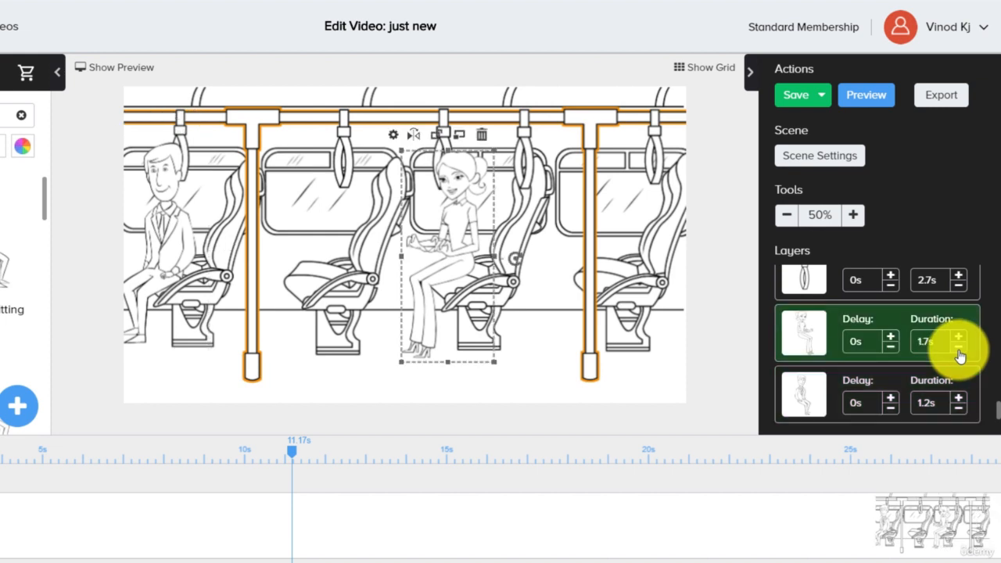
pyautogui.hscroll(15, 501, 508)
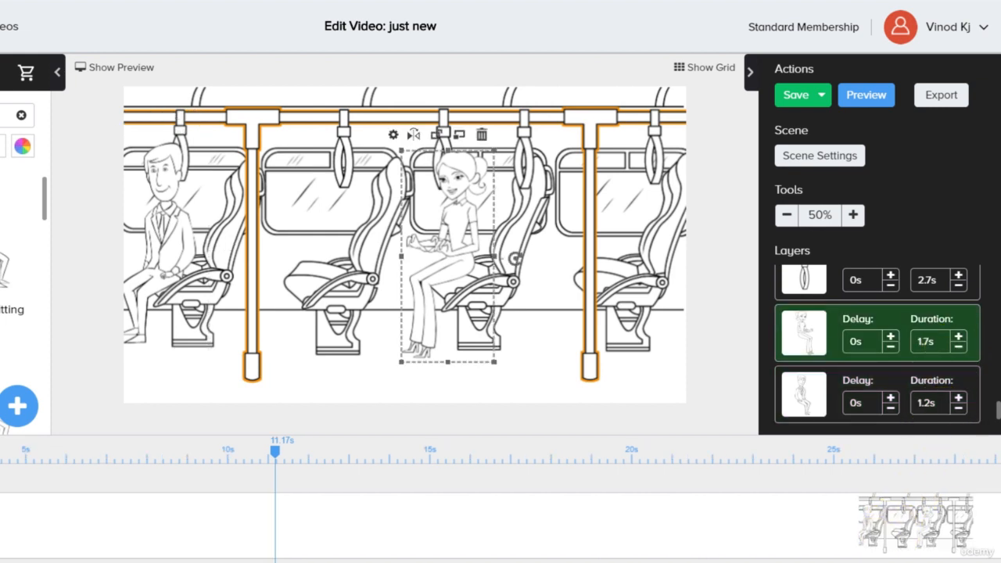
pyautogui.hscroll(-15, 500, 508)
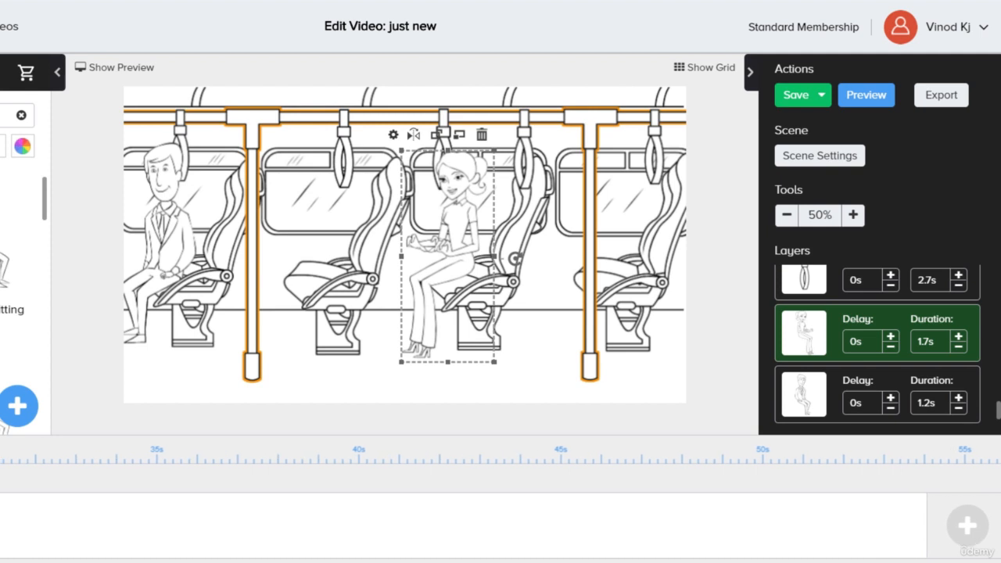
pyautogui.click(959, 346)
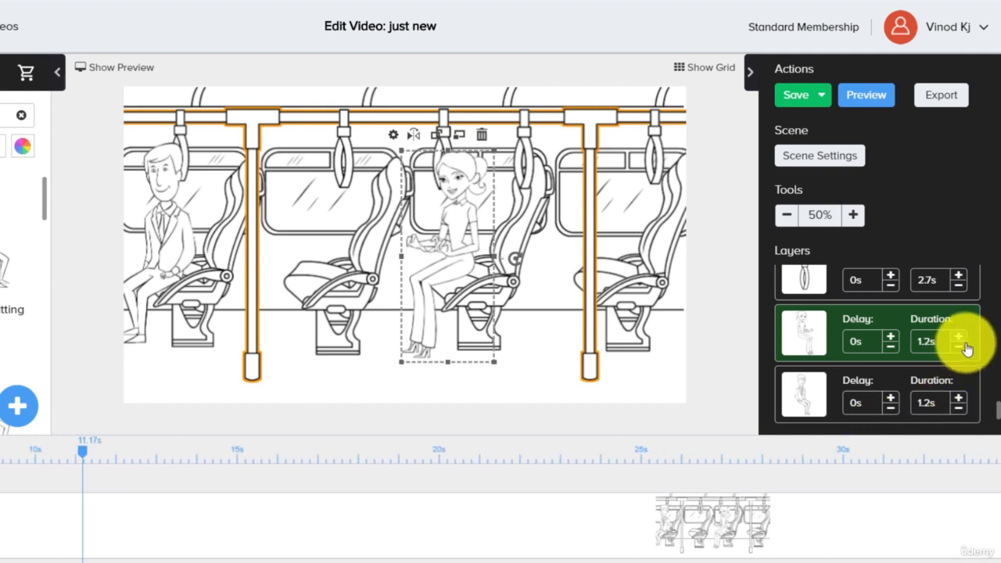
# - Reduce the drawing durations of the hanging strap layers to 1 s, working upward from the last strap in the layer list
pyautogui.click(930, 279)
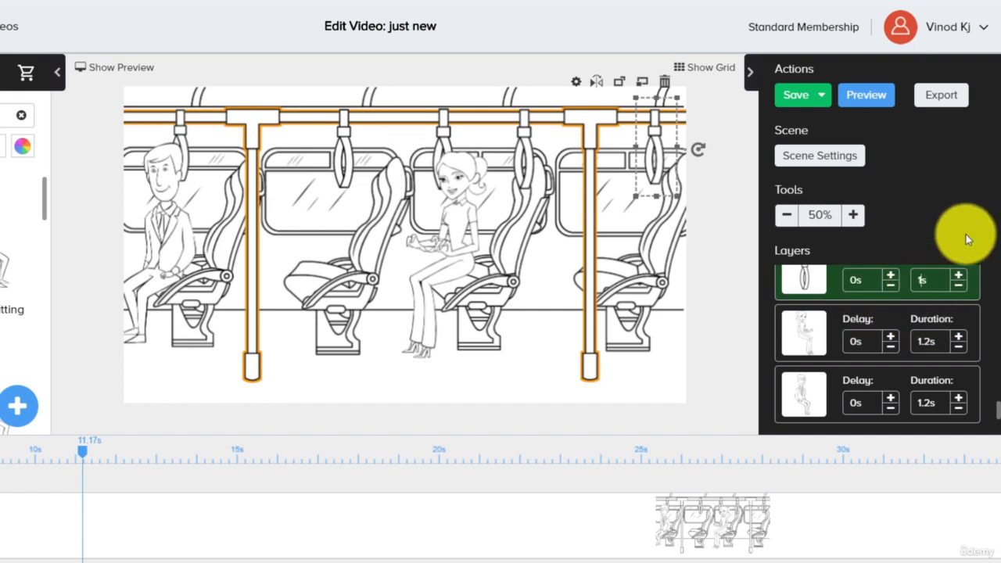
pyautogui.scroll(1, 965, 344)
pyautogui.click(932, 300)
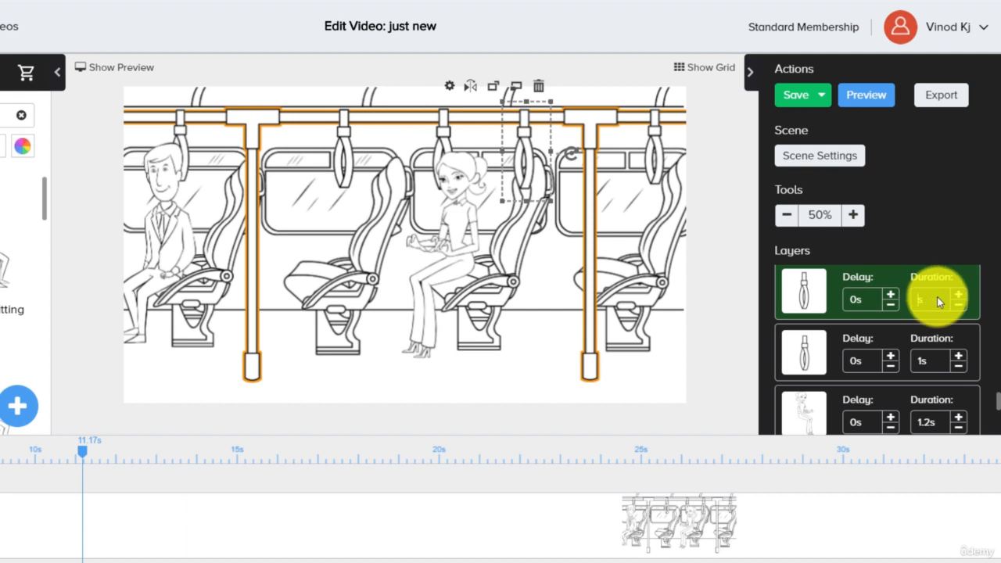
pyautogui.write('1')
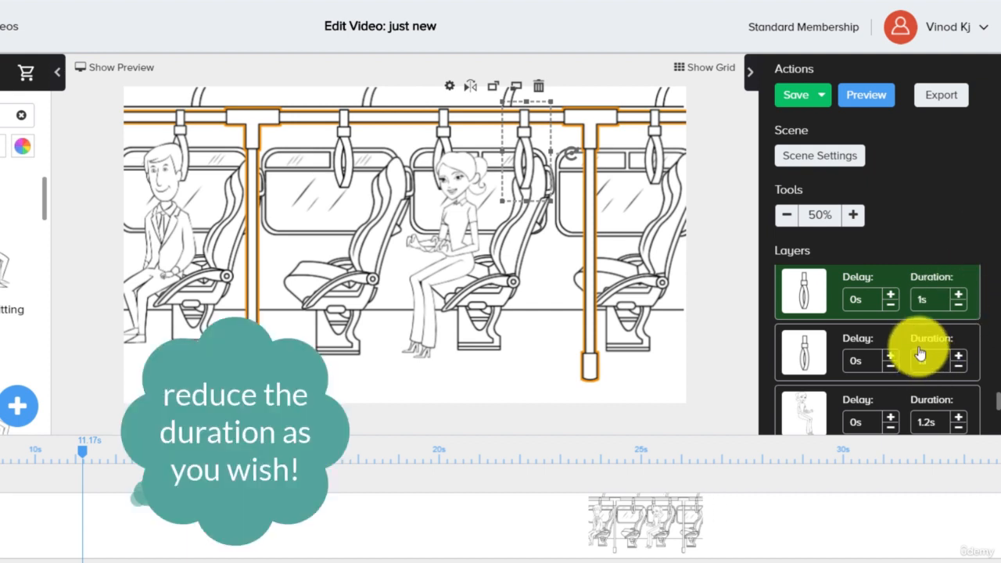
pyautogui.scroll(1, 920, 354)
pyautogui.click(927, 320)
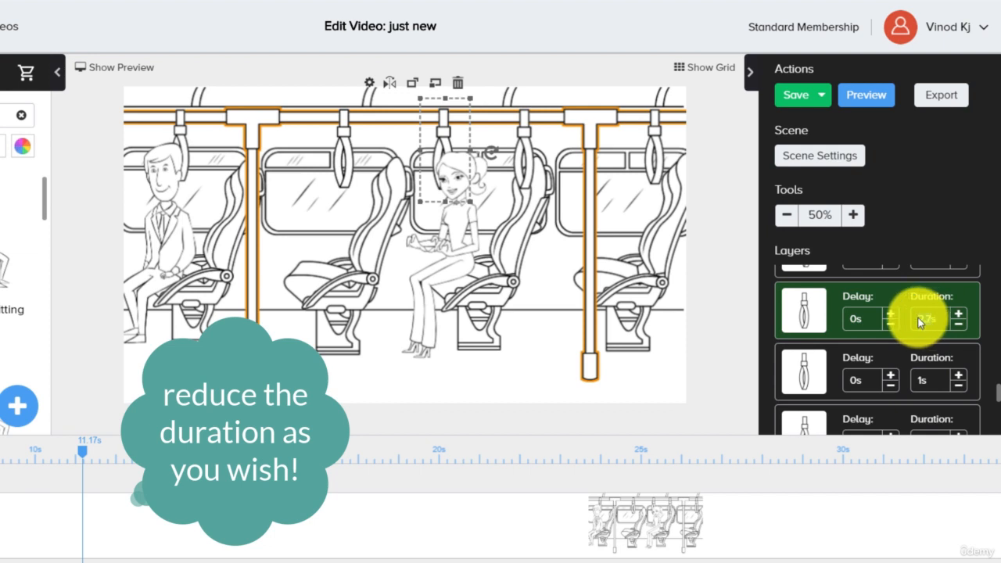
pyautogui.write('1s')
pyautogui.scroll(2, 937, 336)
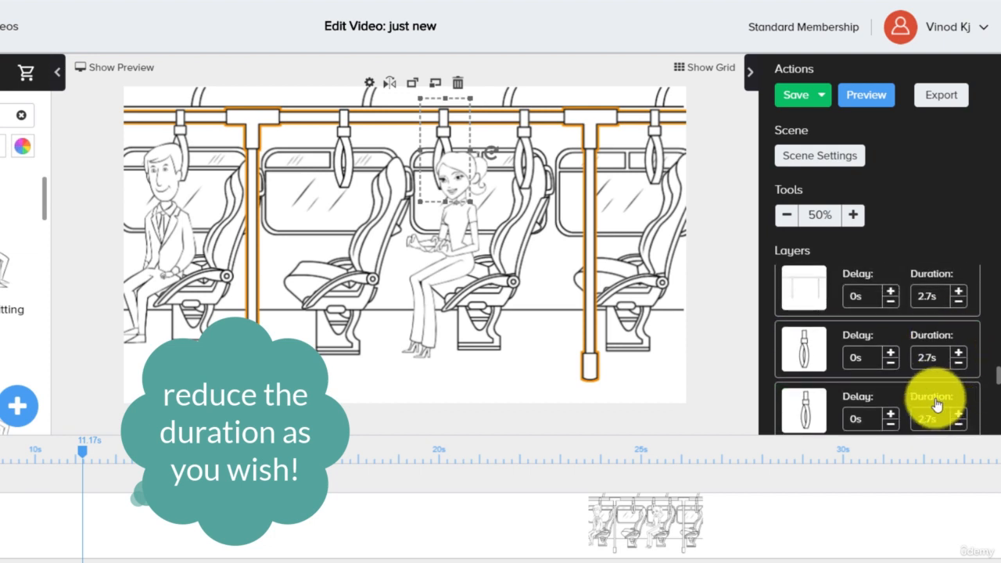
pyautogui.click(928, 419)
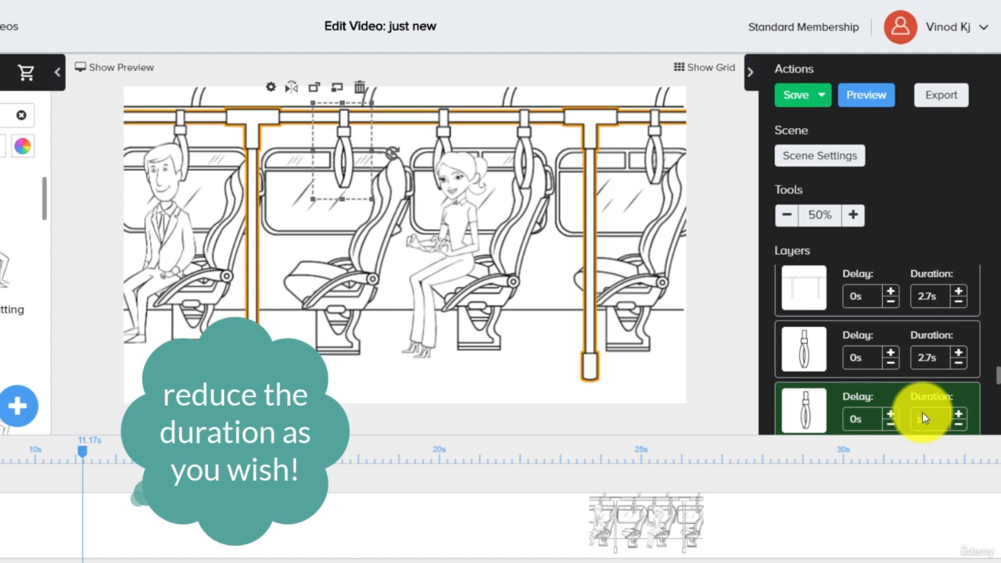
# - Shorten the whole bus scene on the timeline to about 25 s, with 1.4 s for each seat armrest layer
pyautogui.scroll(2, 934, 335)
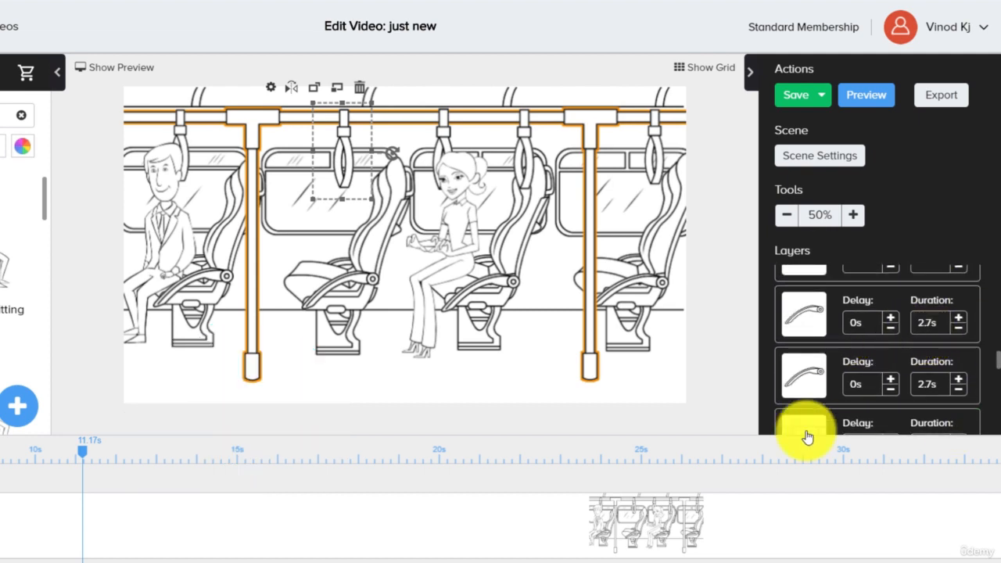
pyautogui.hscroll(10, 500, 525)
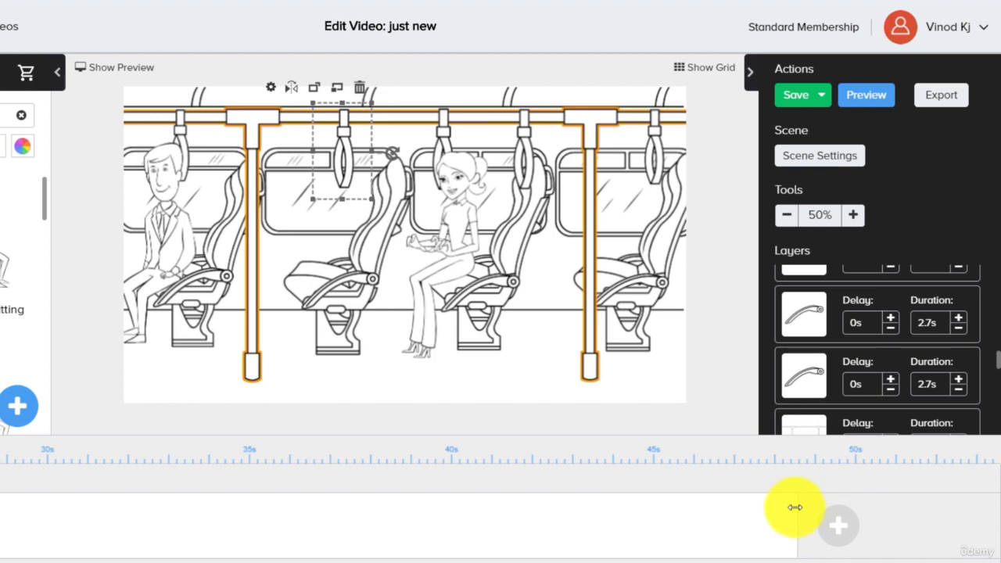
pyautogui.moveTo(798, 516); pyautogui.dragTo(247, 522)
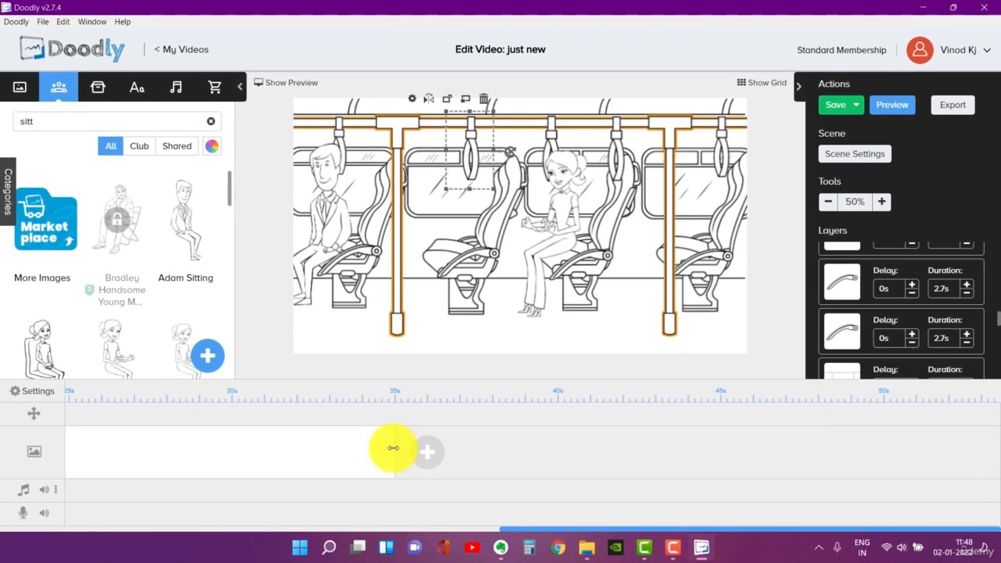
pyautogui.moveTo(393, 448); pyautogui.dragTo(389, 442)
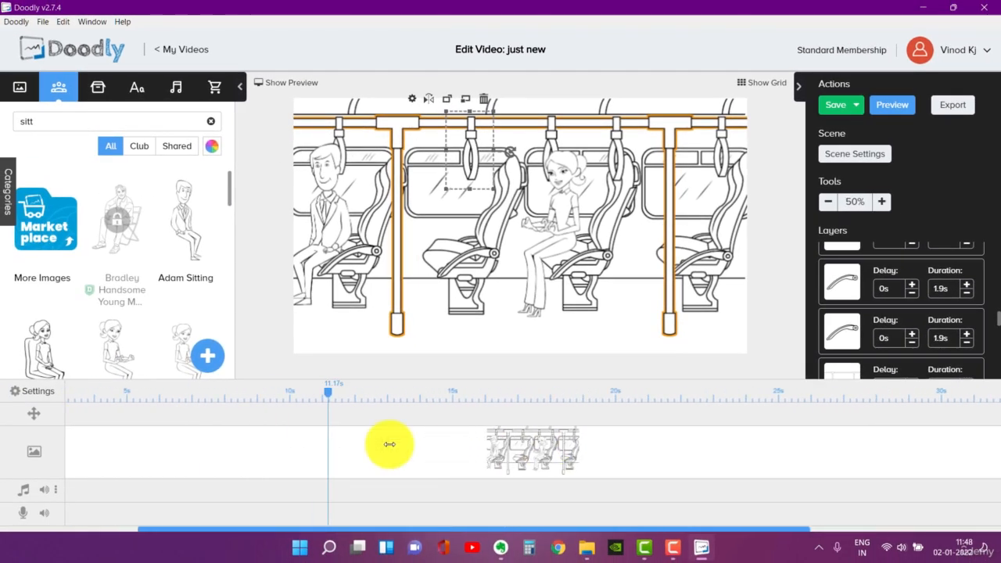
pyautogui.moveTo(412, 530); pyautogui.dragTo(650, 532)
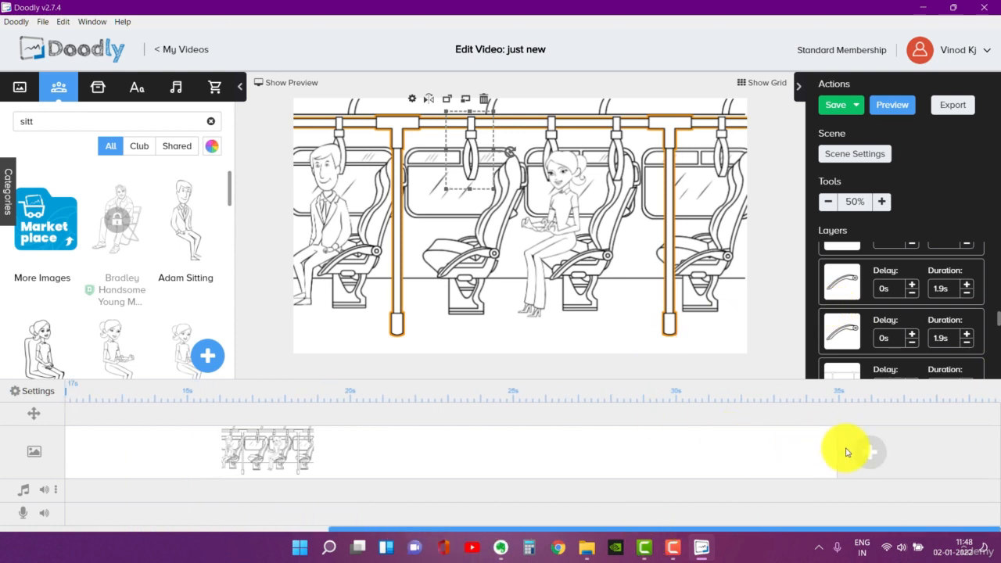
pyautogui.moveTo(832, 452); pyautogui.dragTo(496, 435)
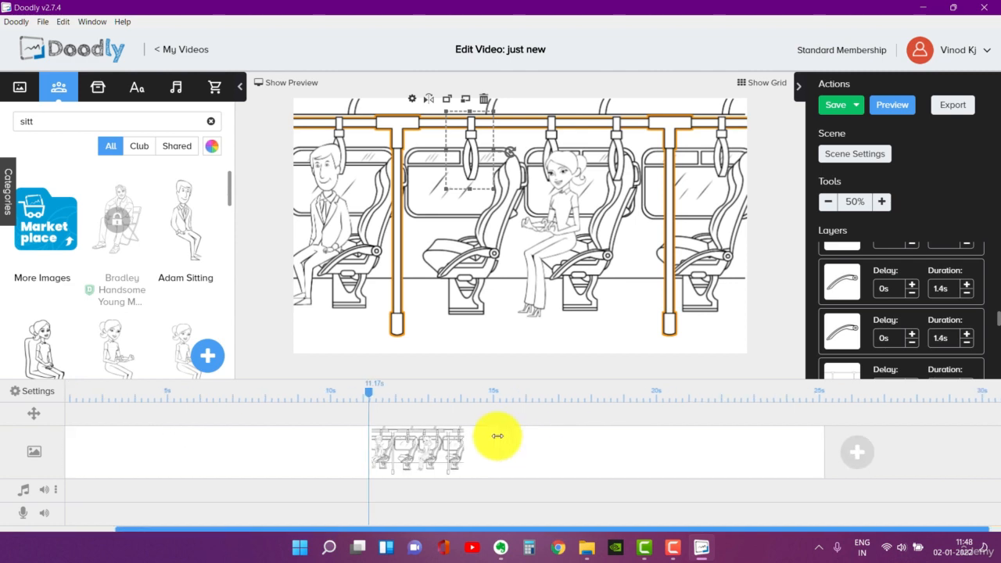
pyautogui.moveTo(540, 530); pyautogui.dragTo(661, 533)
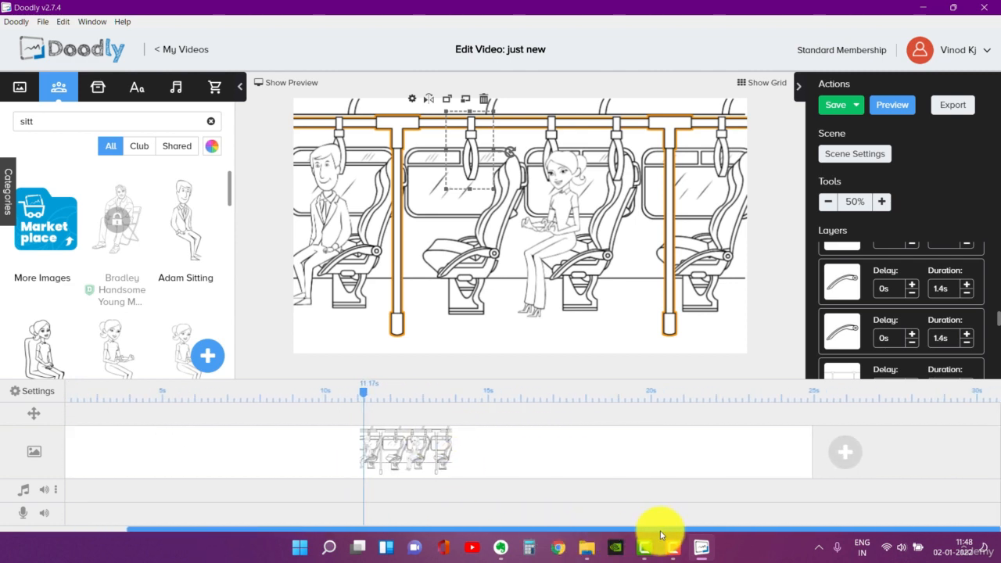
# - Preview the shortened bus scene's drawing animation to the end and close the preview
pyautogui.click(893, 108)
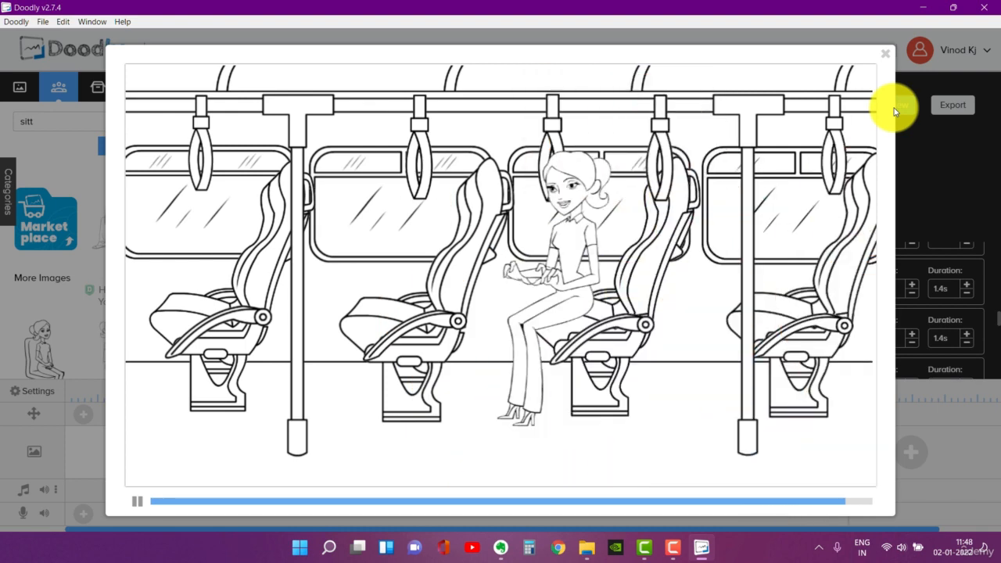
pyautogui.click(887, 55)
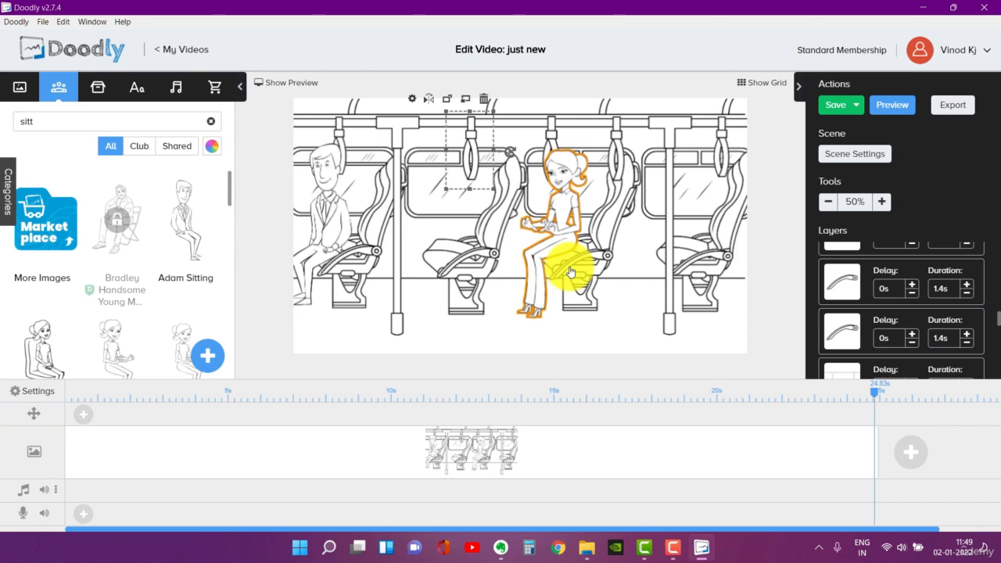
# - Delete the bus scene from the timeline and confirm the deletion
pyautogui.rightClick(226, 462)
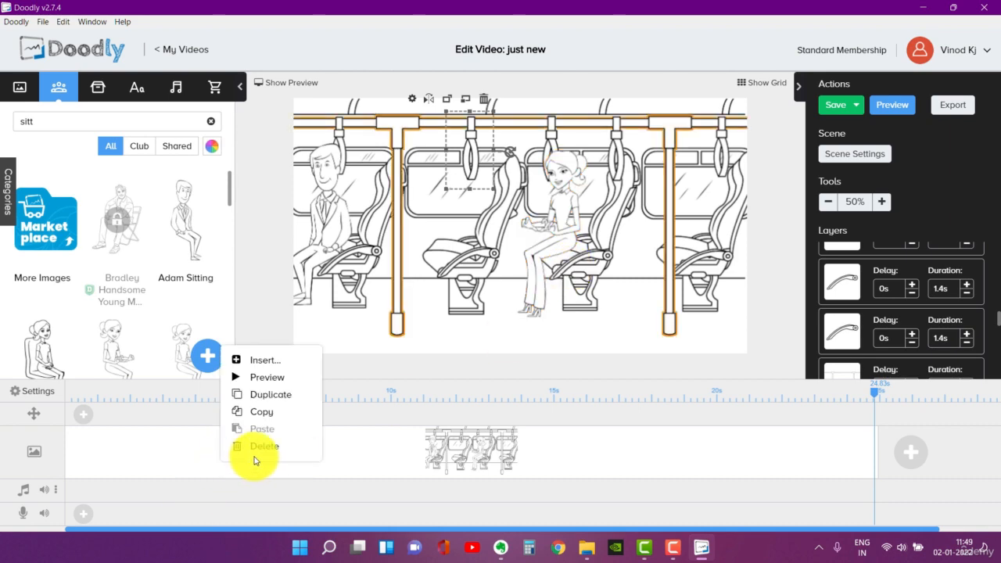
pyautogui.click(262, 446)
pyautogui.click(554, 295)
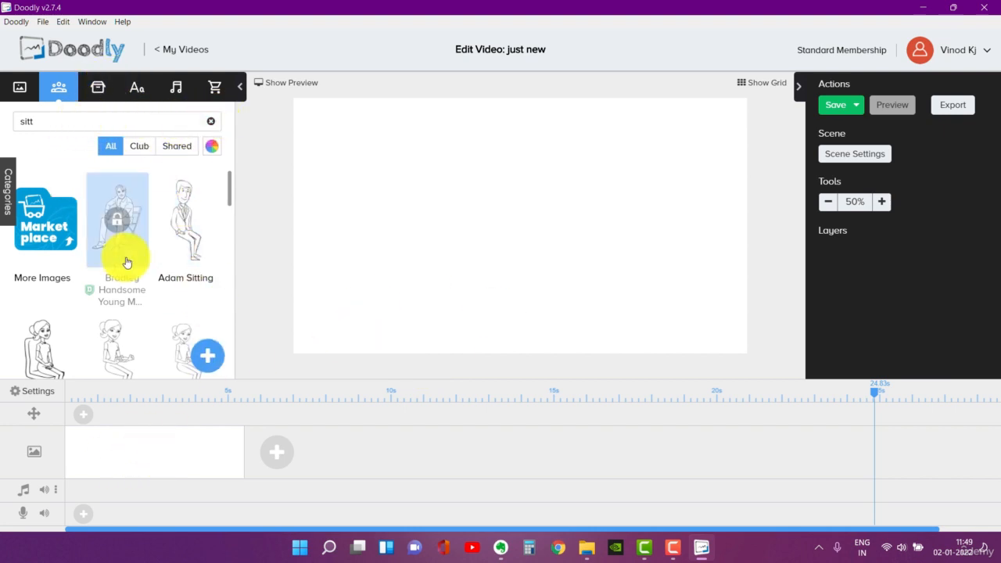
# - Browse the sitting characters, compare the Club and Shared filters, and return to showing all
pyautogui.scroll(-4, 129, 254)
pyautogui.scroll(-5, 131, 252)
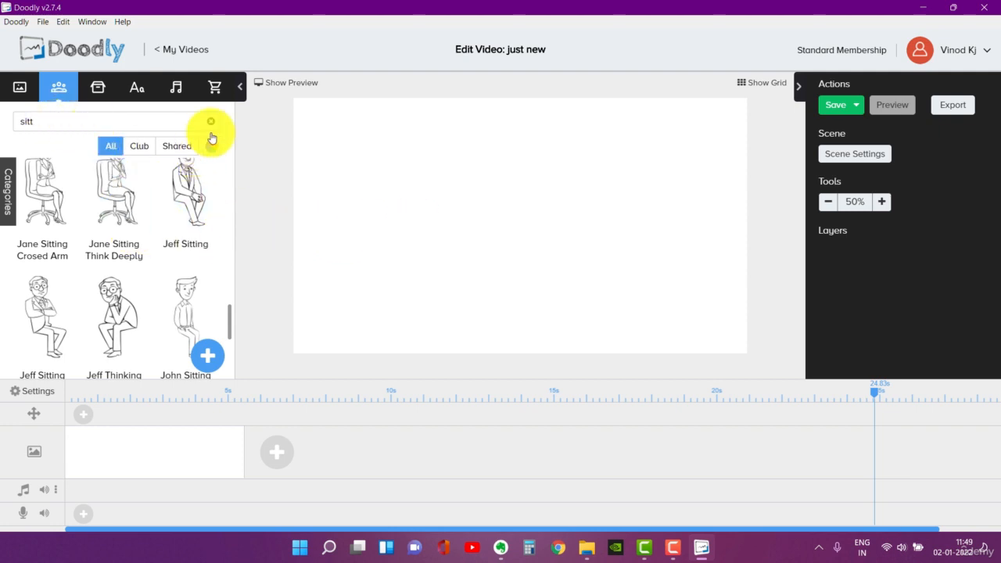
pyautogui.click(139, 148)
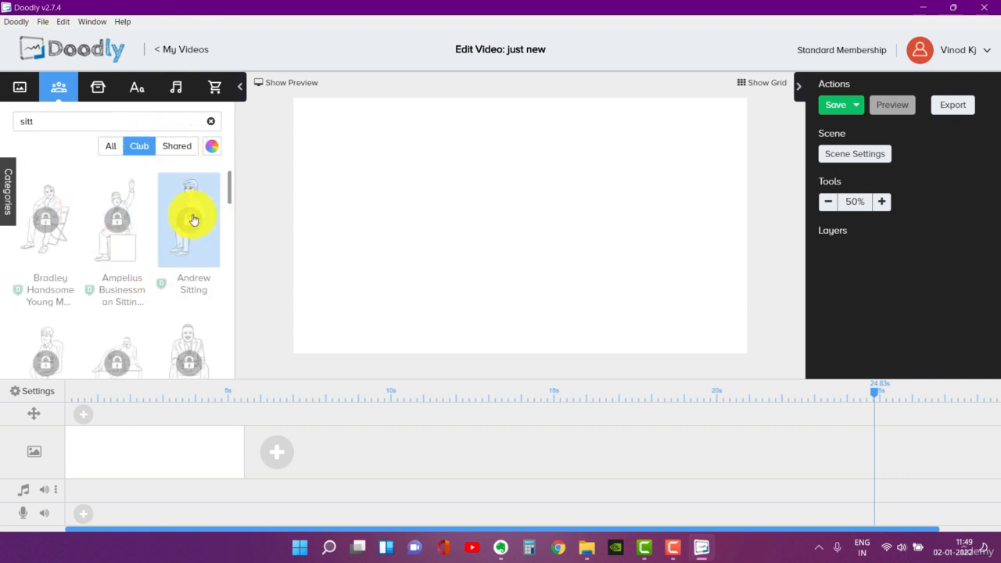
pyautogui.scroll(-10, 159, 264)
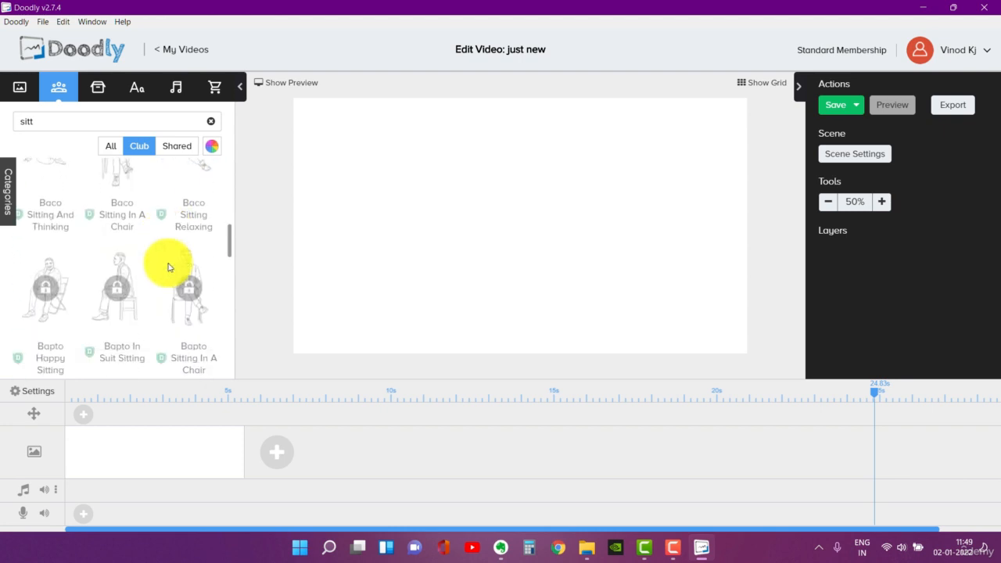
pyautogui.scroll(10, 160, 264)
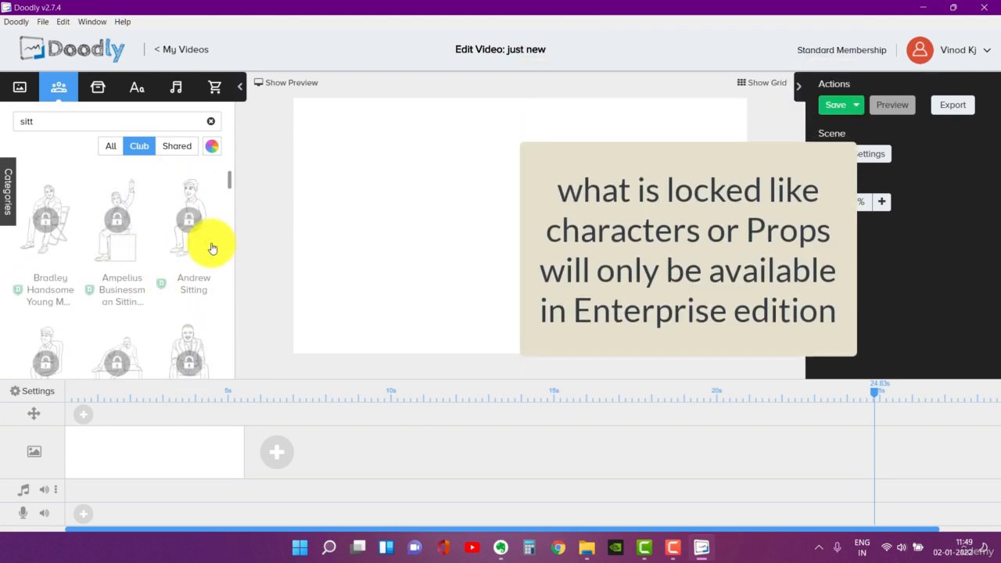
pyautogui.click(175, 147)
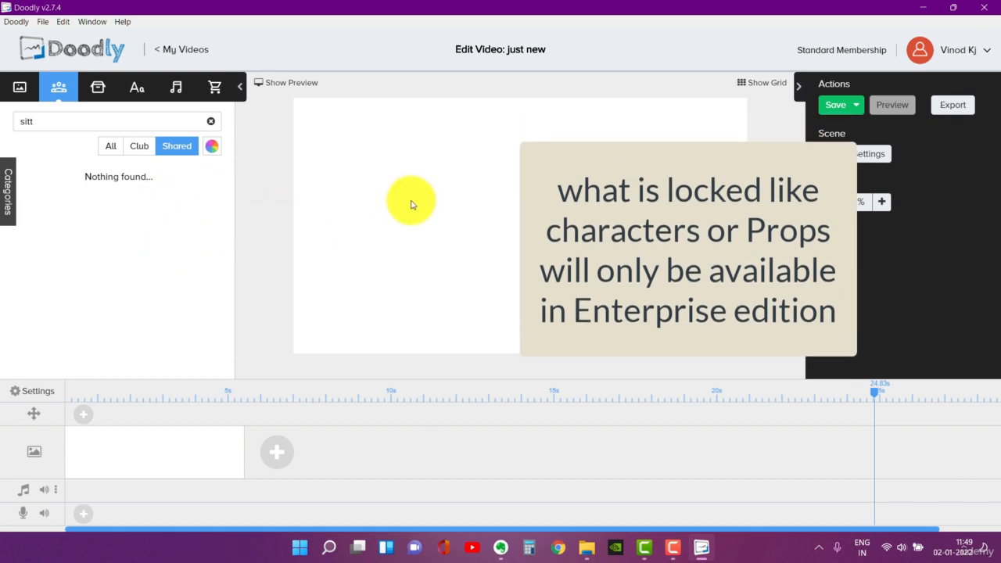
pyautogui.click(112, 149)
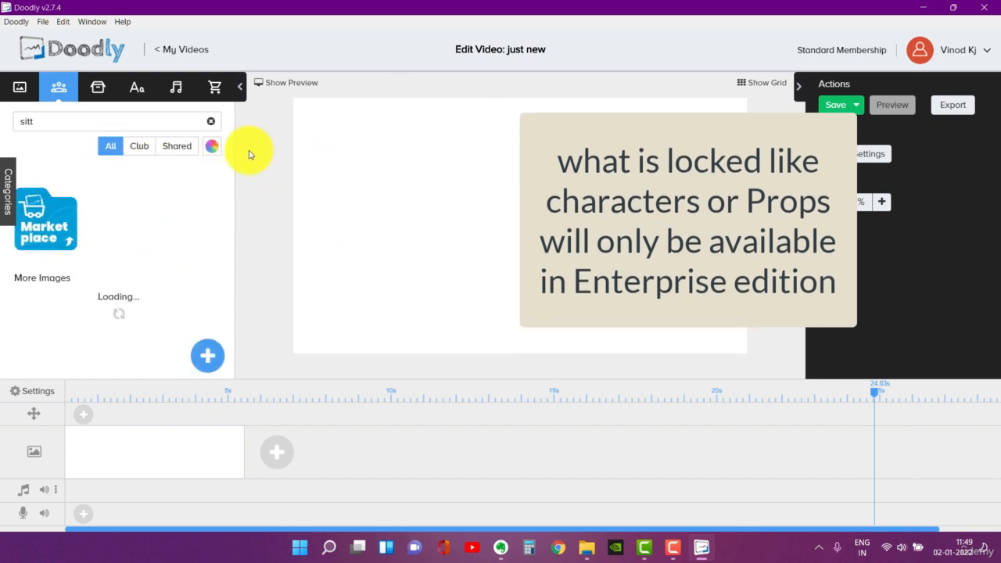
# - Turn on Doodly Rainbow, clear the character search, browse the coloured characters, and turn Doodly Rainbow off again
pyautogui.click(210, 153)
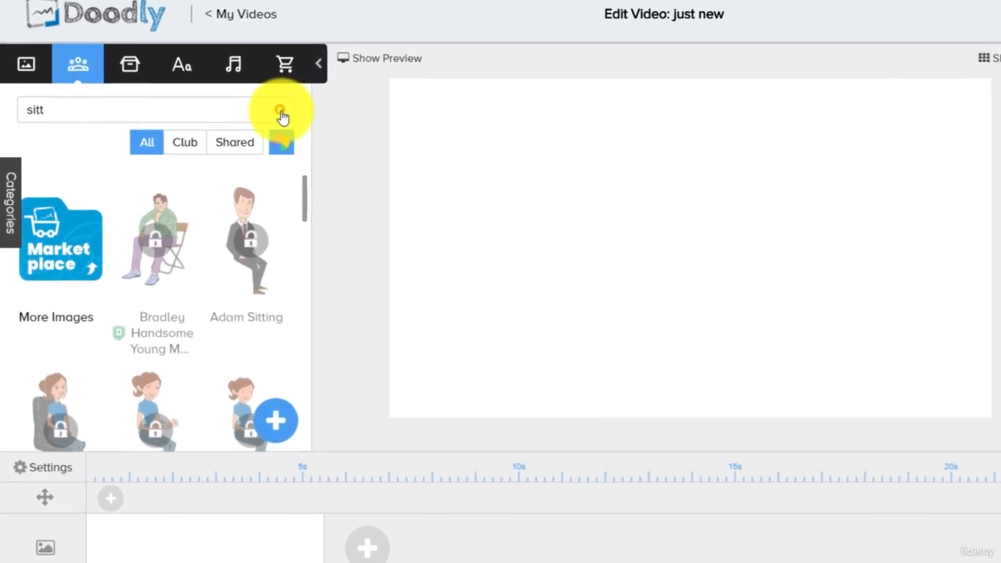
pyautogui.click(211, 121)
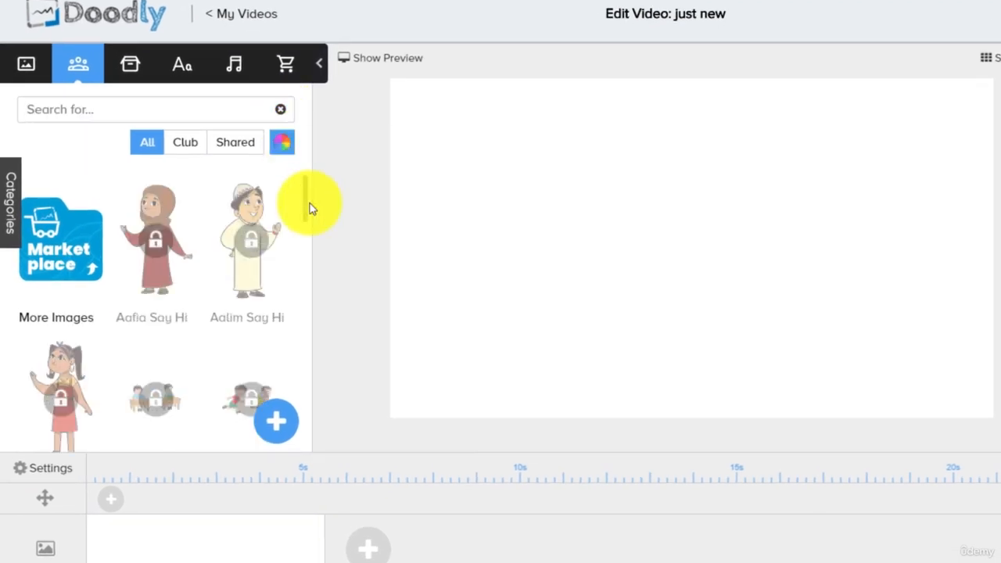
pyautogui.scroll(-1, 296, 212)
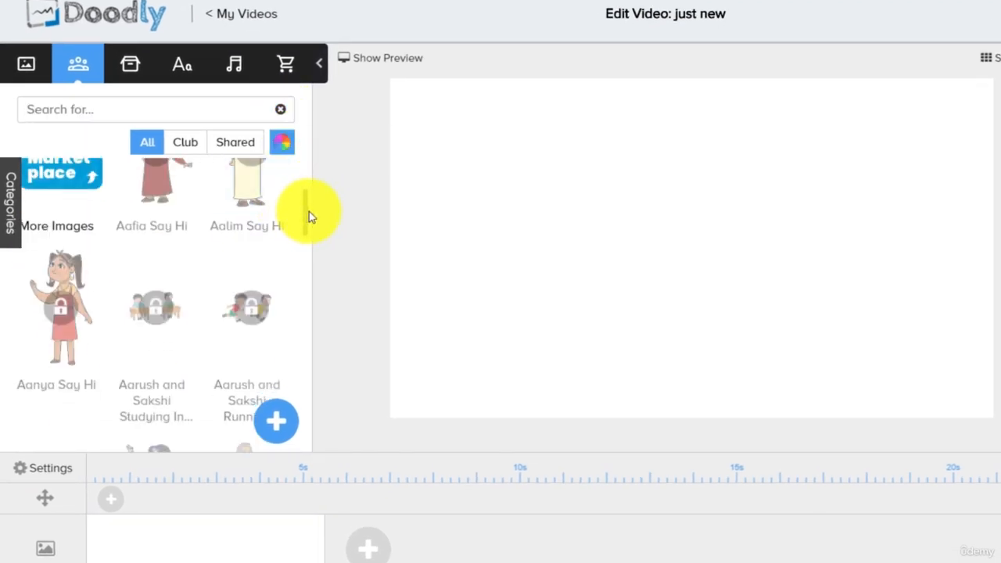
pyautogui.moveTo(305, 223); pyautogui.dragTo(308, 352)
pyautogui.scroll(-3, 181, 297)
pyautogui.scroll(-3, 186, 305)
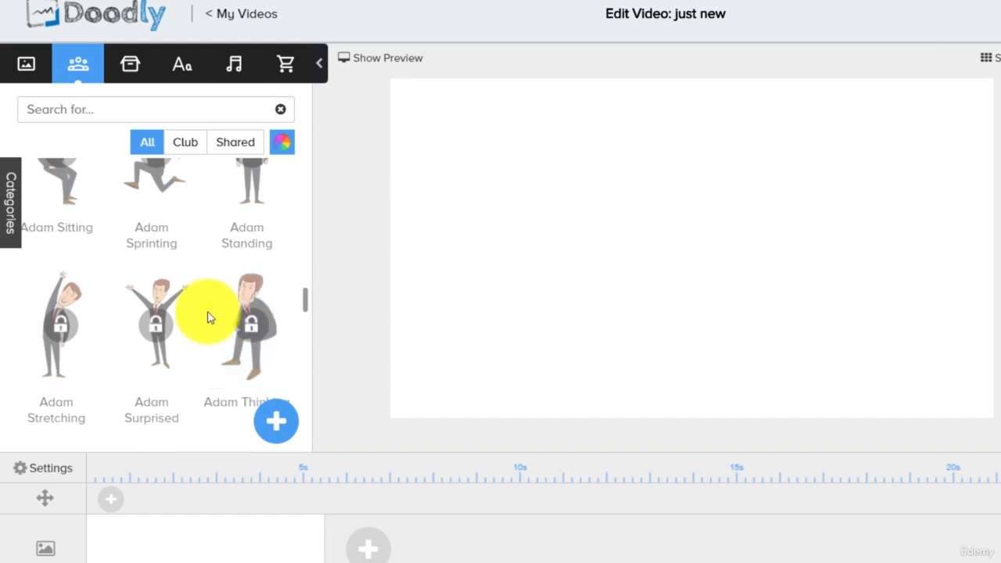
pyautogui.scroll(10, 209, 318)
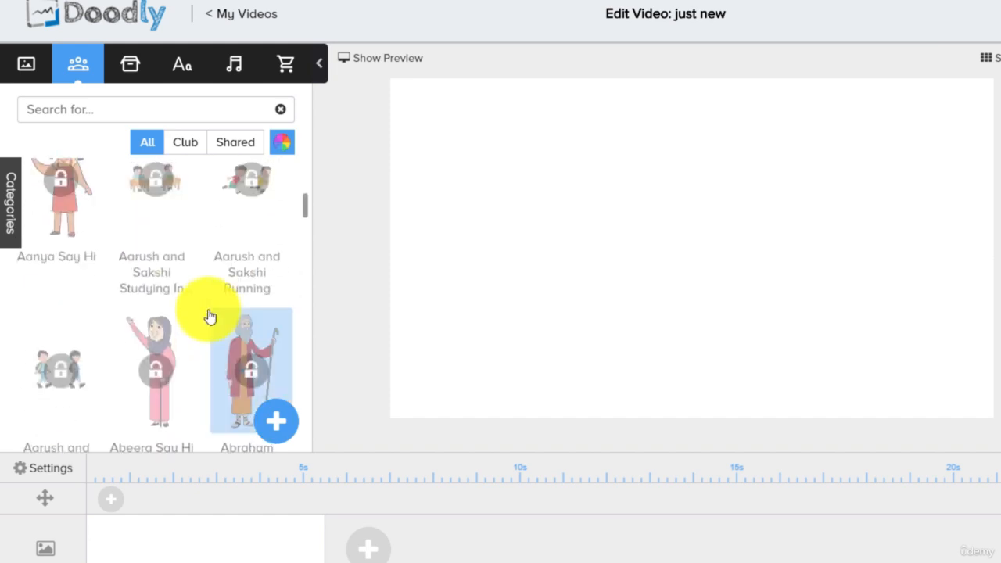
pyautogui.click(281, 143)
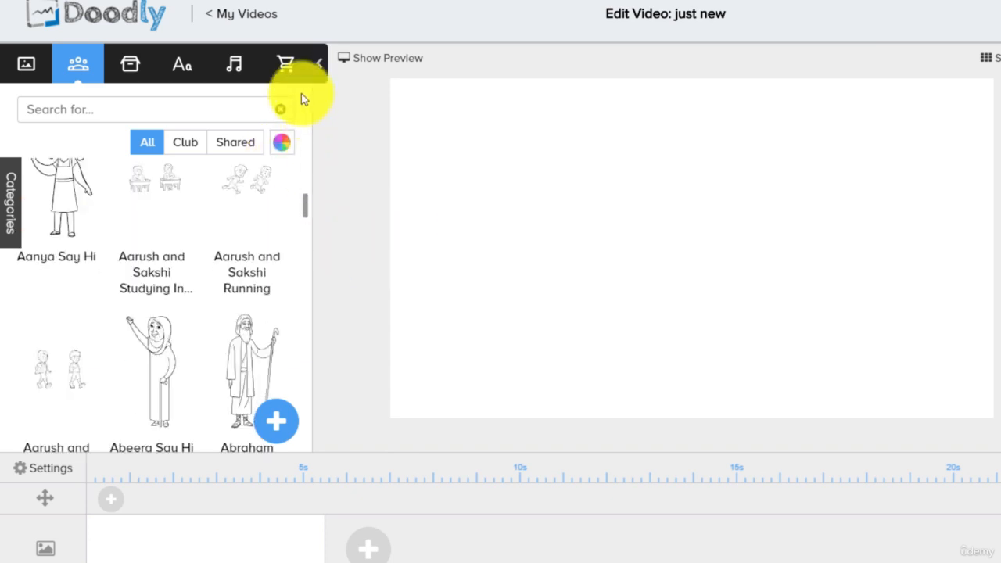
# - Search the props for "table" and place the first desk-style table in the lower-left part of the empty scene
pyautogui.click(127, 72)
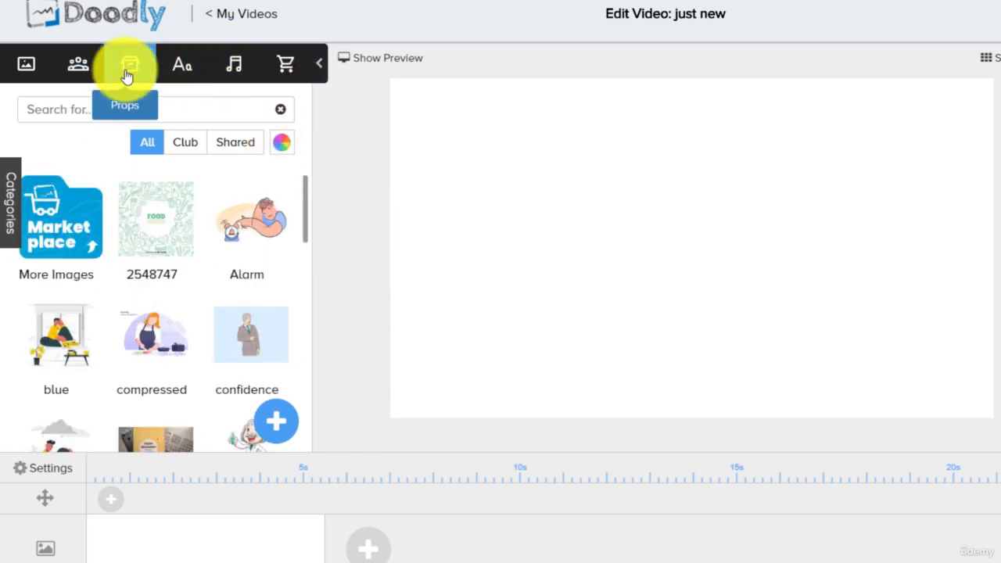
pyautogui.scroll(-1, 252, 247)
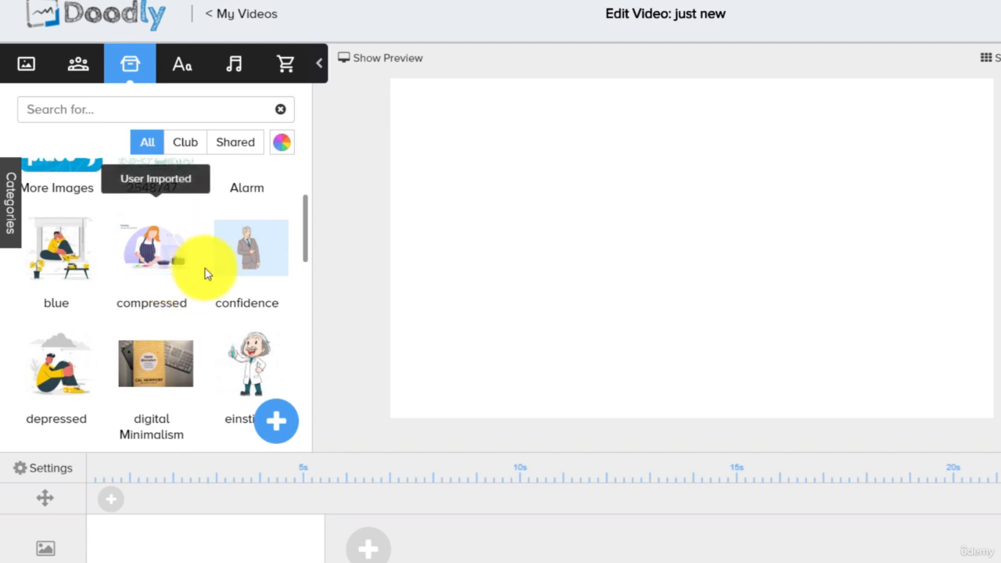
pyautogui.scroll(-3, 252, 268)
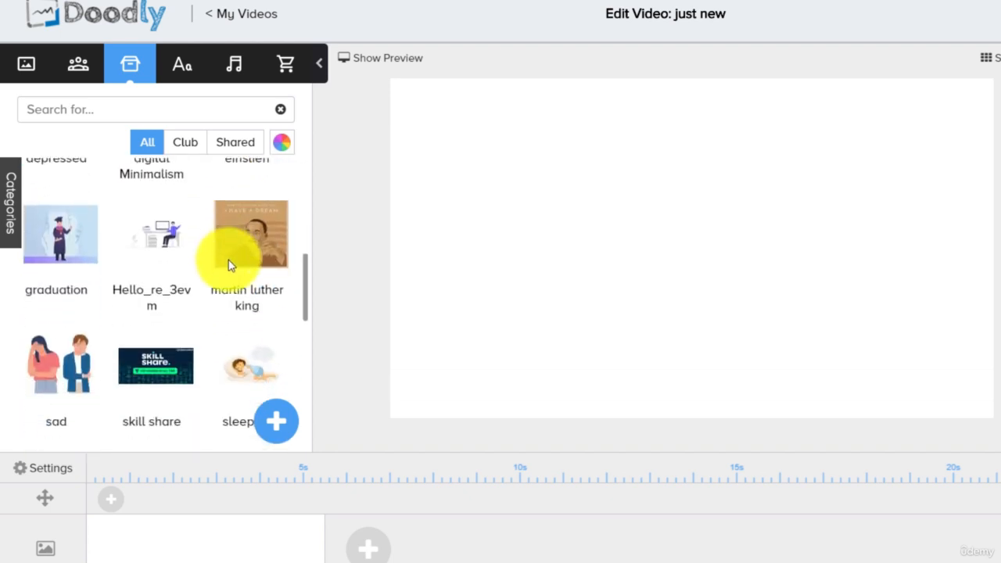
pyautogui.scroll(-5, 228, 263)
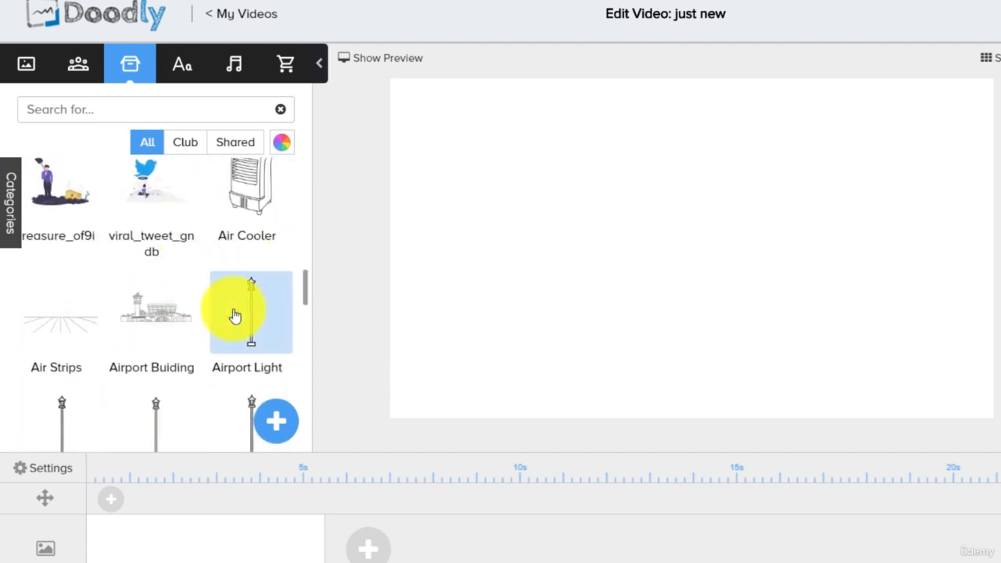
pyautogui.scroll(-3, 234, 314)
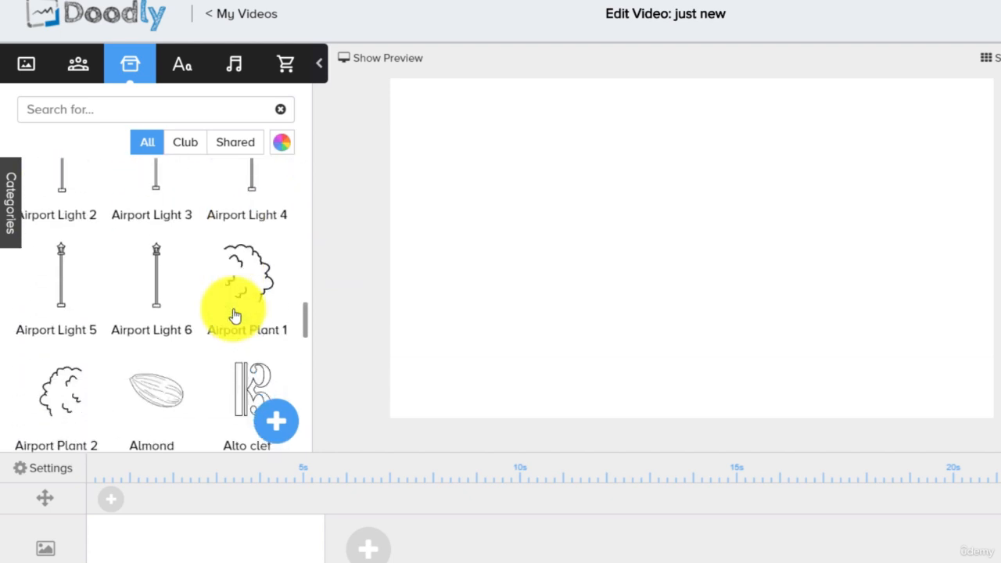
pyautogui.click(158, 114)
pyautogui.write('table')
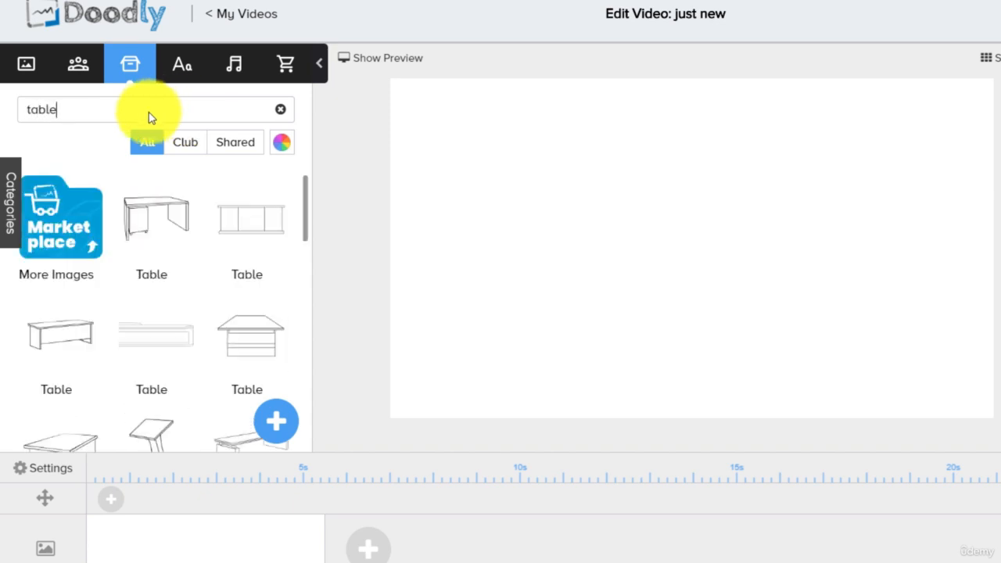
pyautogui.moveTo(151, 222); pyautogui.dragTo(599, 192)
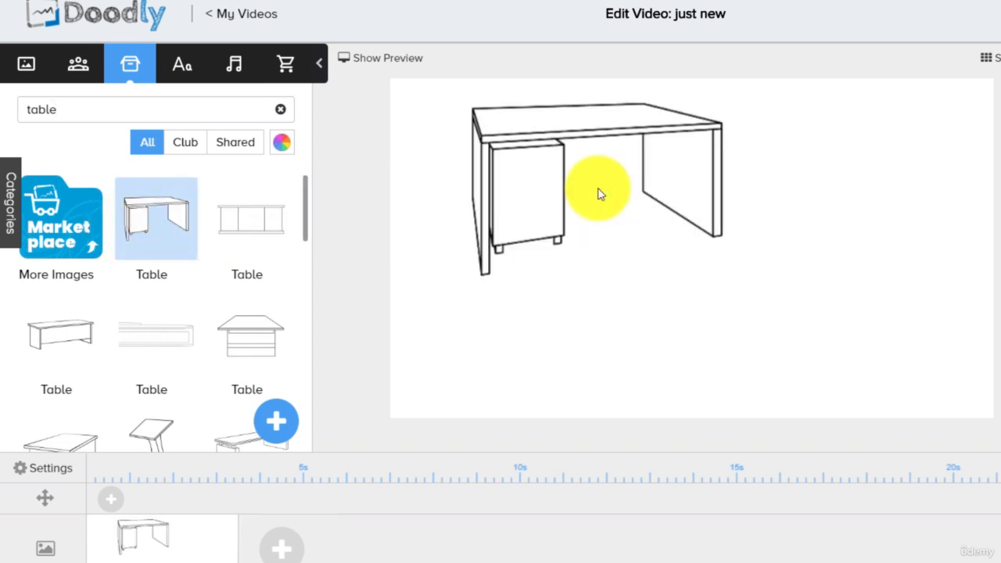
pyautogui.moveTo(625, 138); pyautogui.dragTo(585, 248)
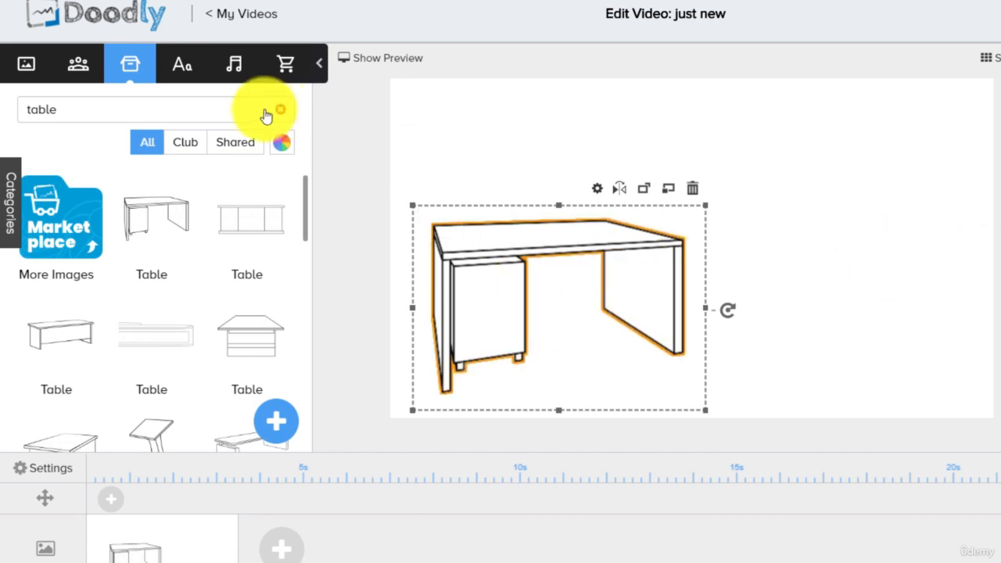
# - Add a text object in the Leah Gaviota Bold font above the table
pyautogui.click(183, 64)
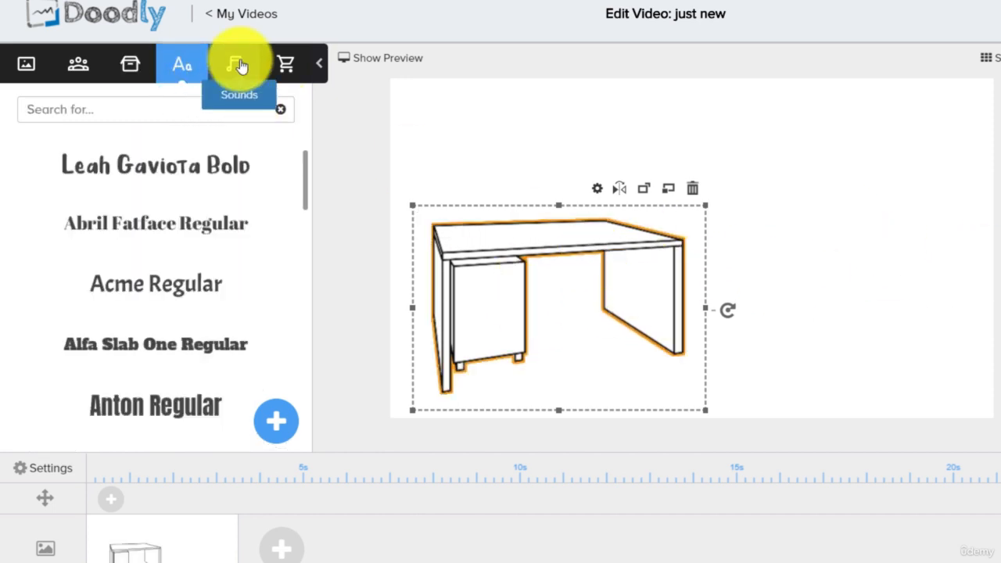
pyautogui.moveTo(179, 161); pyautogui.dragTo(765, 133)
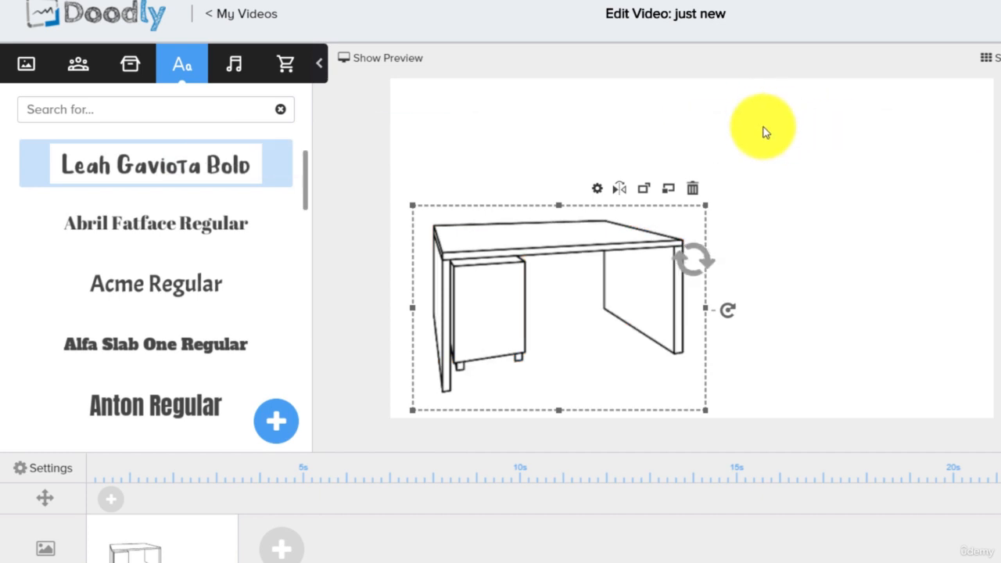
pyautogui.click(775, 127)
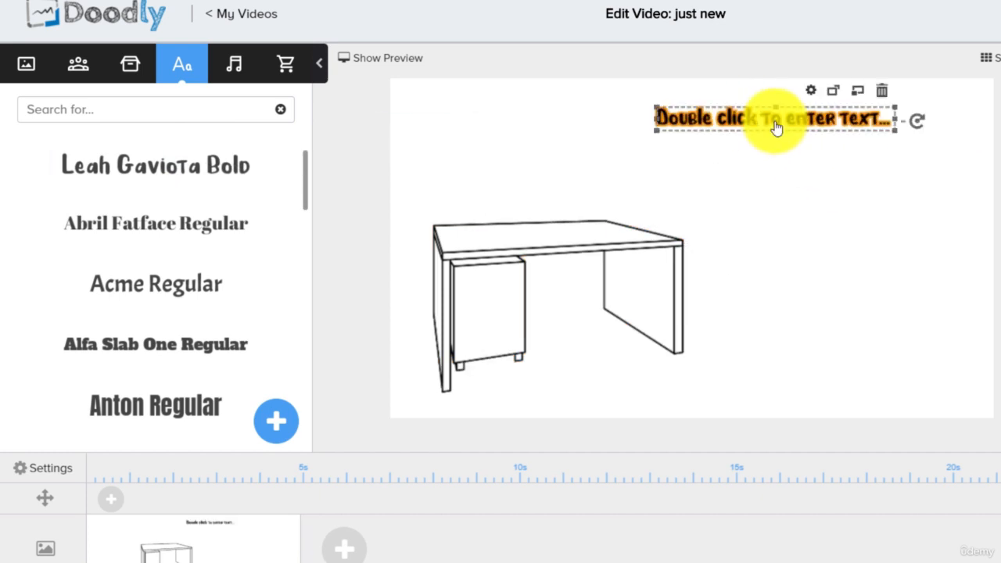
# - Replace the placeholder text with "new table for sale" and enlarge the text above the table
pyautogui.doubleClick(775, 126)
pyautogui.click(651, 230)
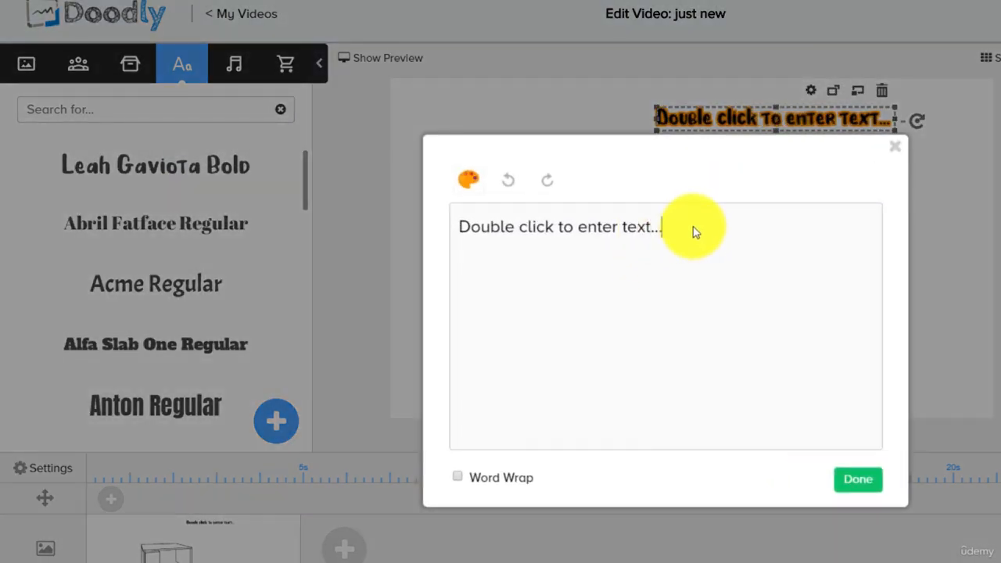
pyautogui.moveTo(693, 227); pyautogui.dragTo(413, 223)
pyautogui.write('new tabl')
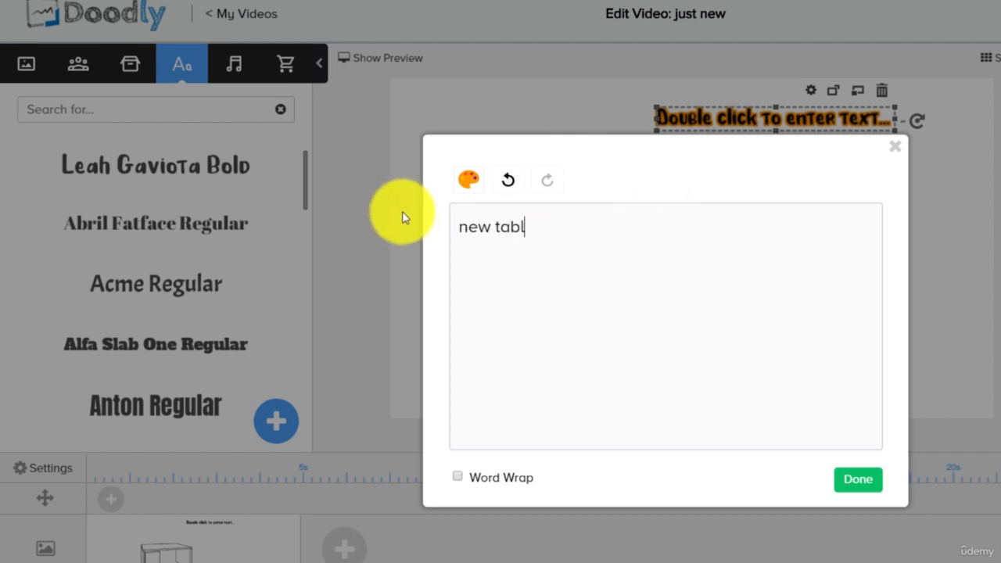
pyautogui.write('e for sale')
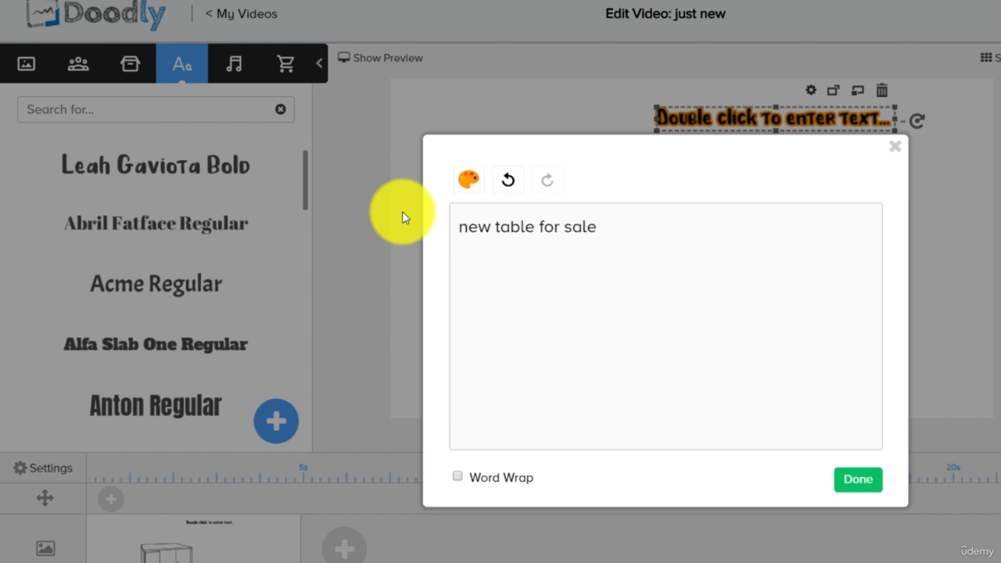
pyautogui.click(463, 186)
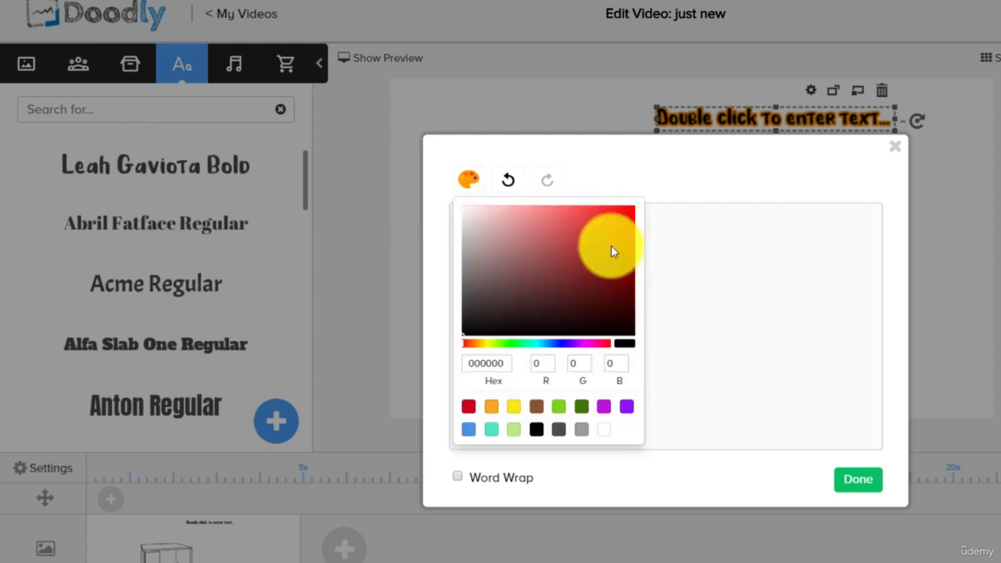
pyautogui.click(848, 480)
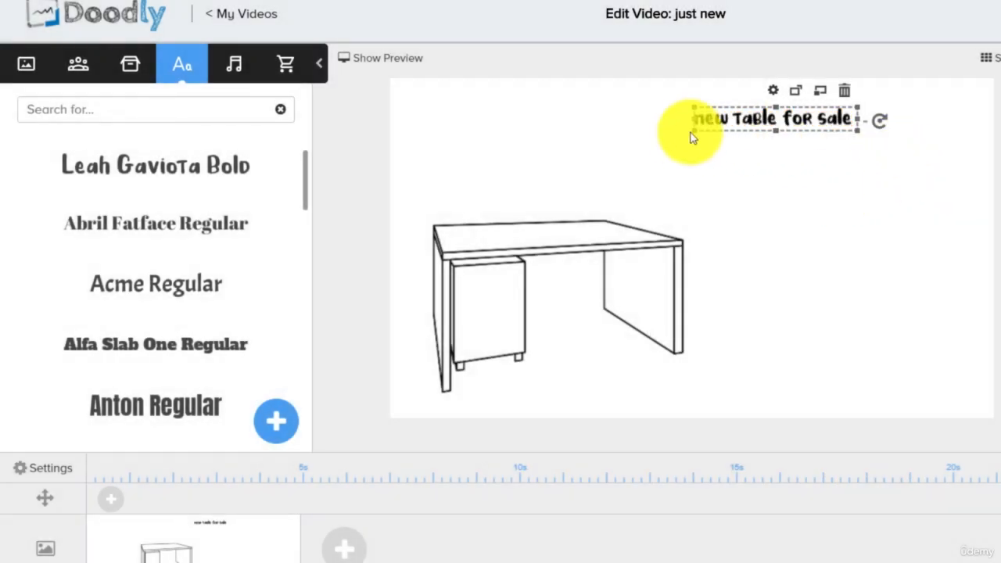
pyautogui.moveTo(693, 134); pyautogui.dragTo(616, 164)
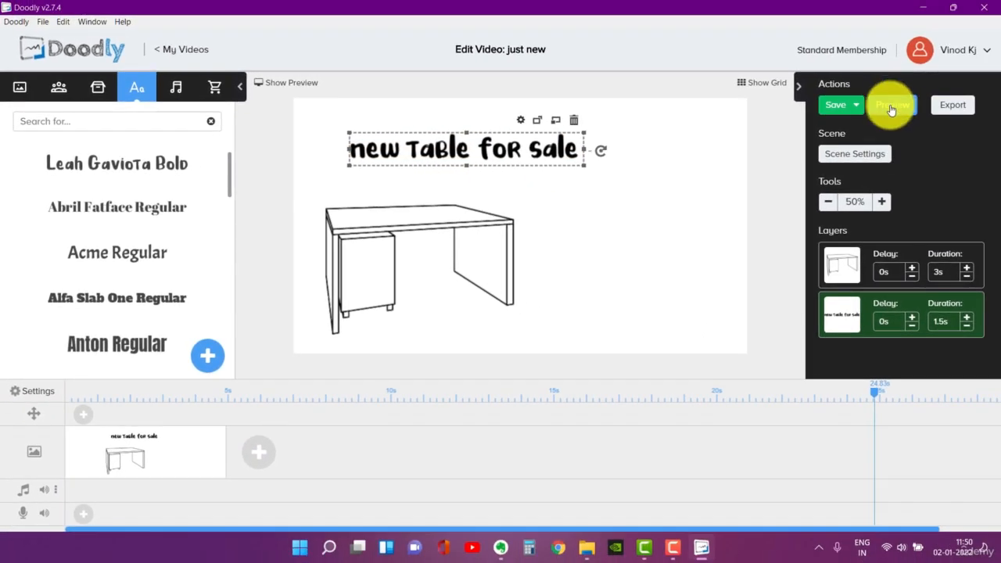
# - Preview the table scene's drawing animation to the end and close the preview
pyautogui.click(892, 105)
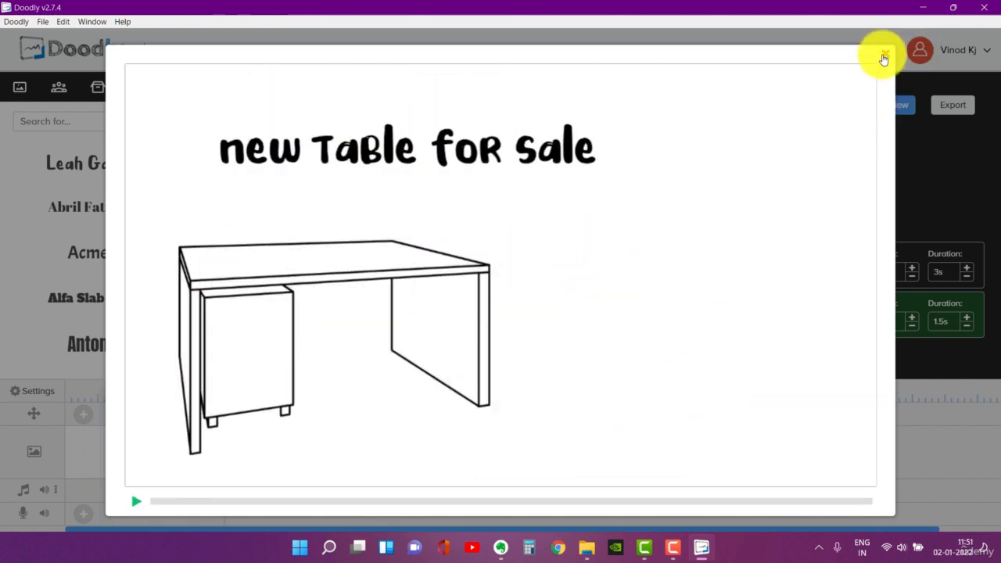
pyautogui.click(883, 57)
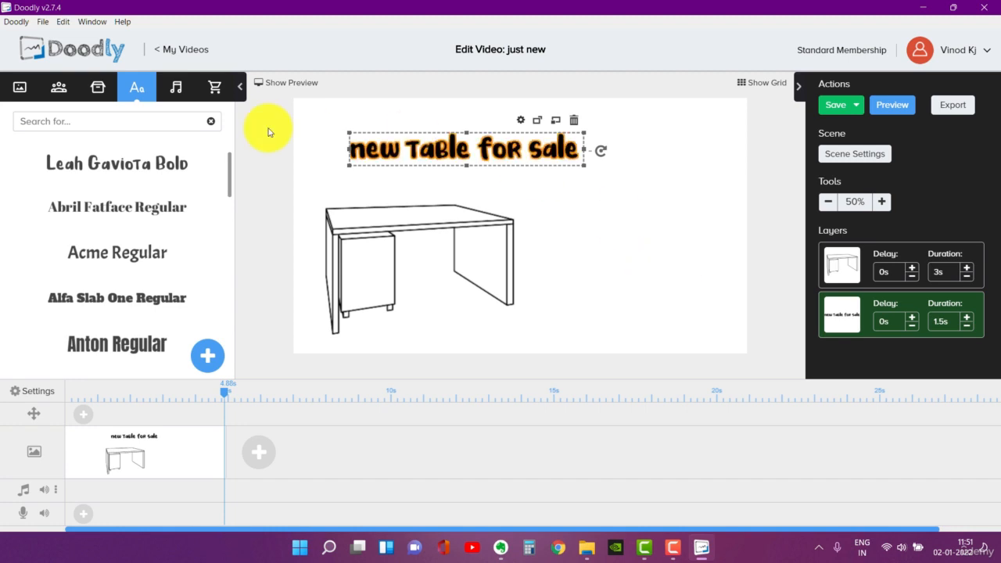
# - Browse the sound library and add the "A New Hope" track to the timeline's music track from the start of the video
pyautogui.click(178, 87)
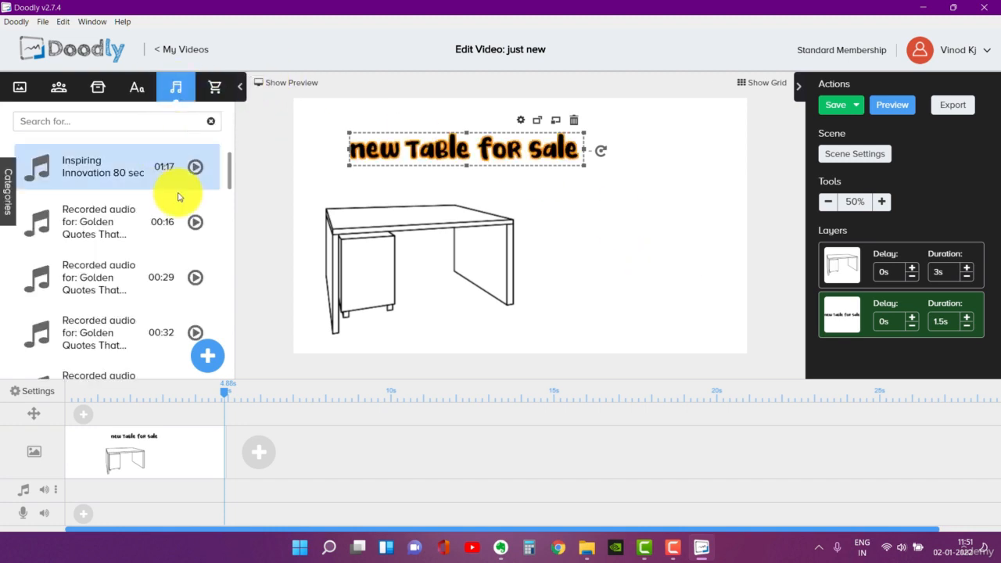
pyautogui.scroll(-3, 142, 219)
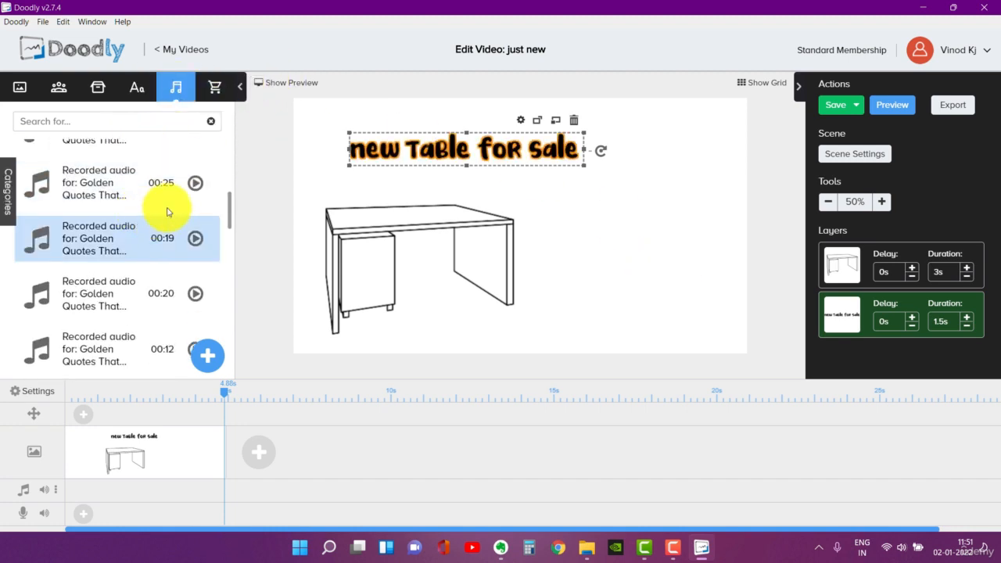
pyautogui.scroll(-5, 120, 197)
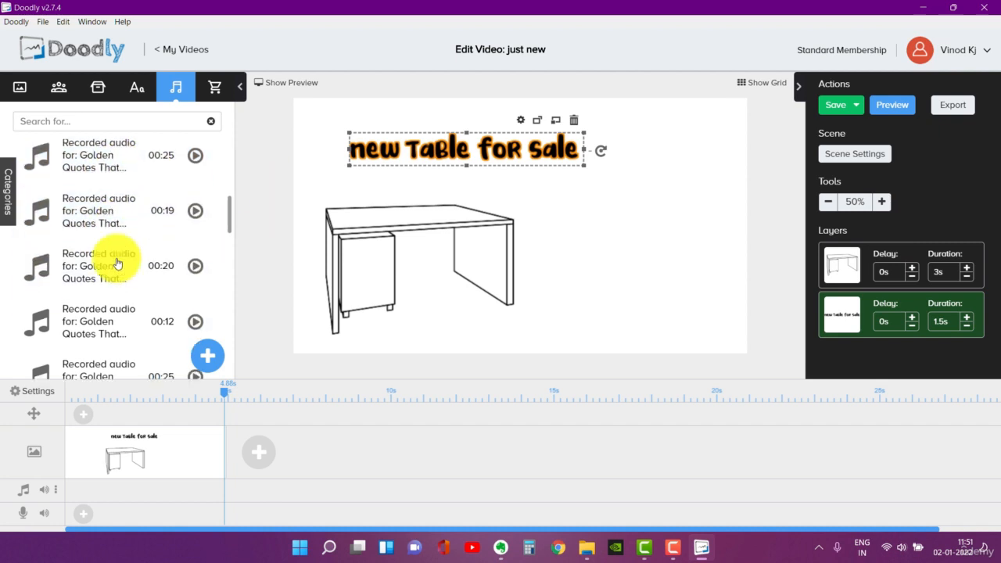
pyautogui.scroll(-5, 108, 249)
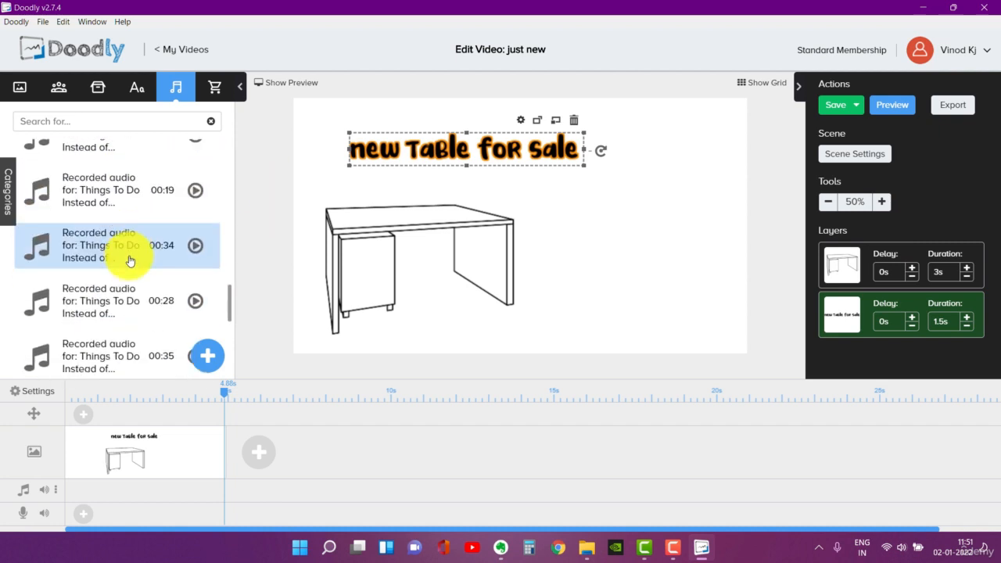
pyautogui.scroll(-3, 131, 247)
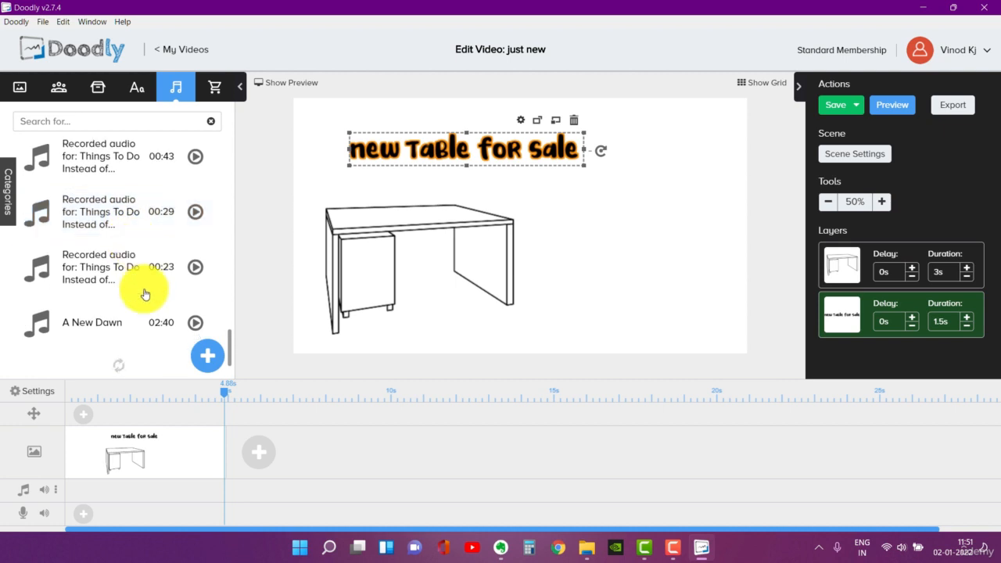
pyautogui.scroll(-5, 117, 250)
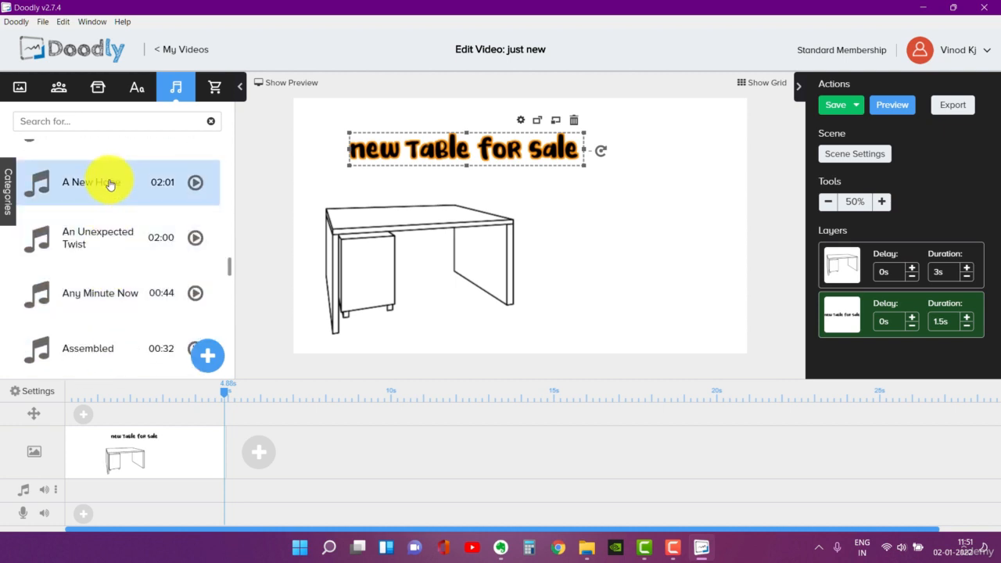
pyautogui.moveTo(145, 191); pyautogui.dragTo(123, 488)
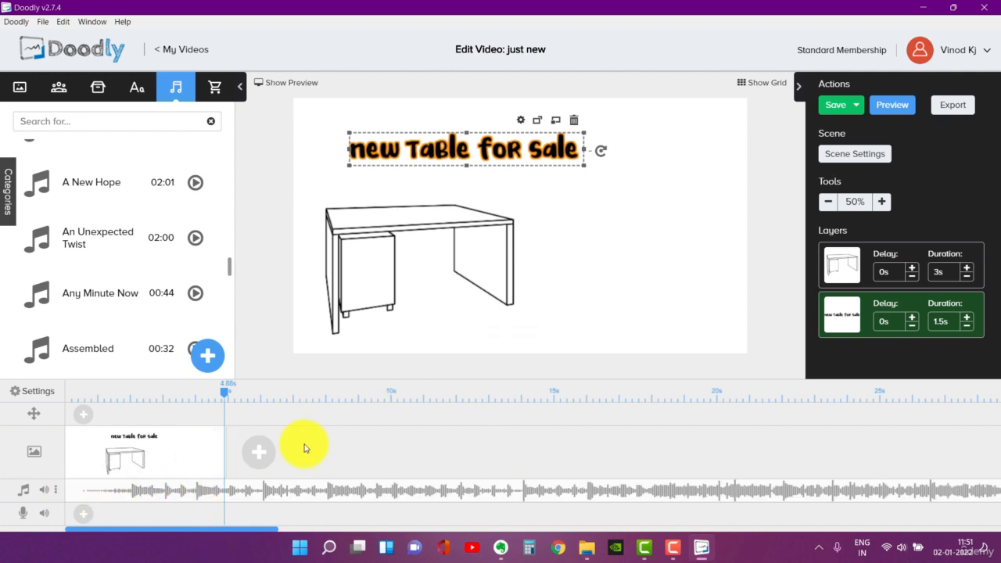
# - Preview the table scene with its background music, close the preview and show the marketplace image library
pyautogui.click(888, 111)
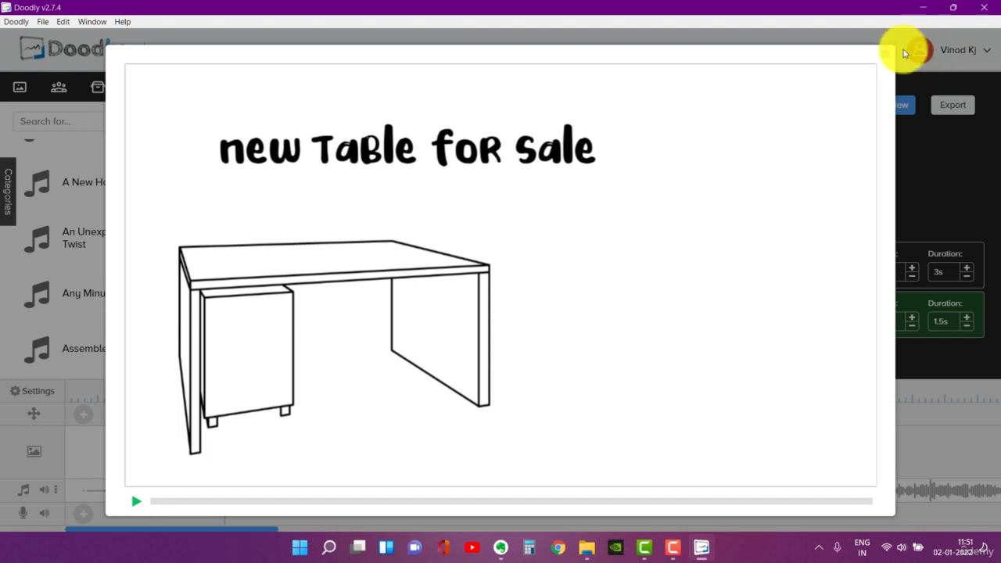
pyautogui.click(883, 56)
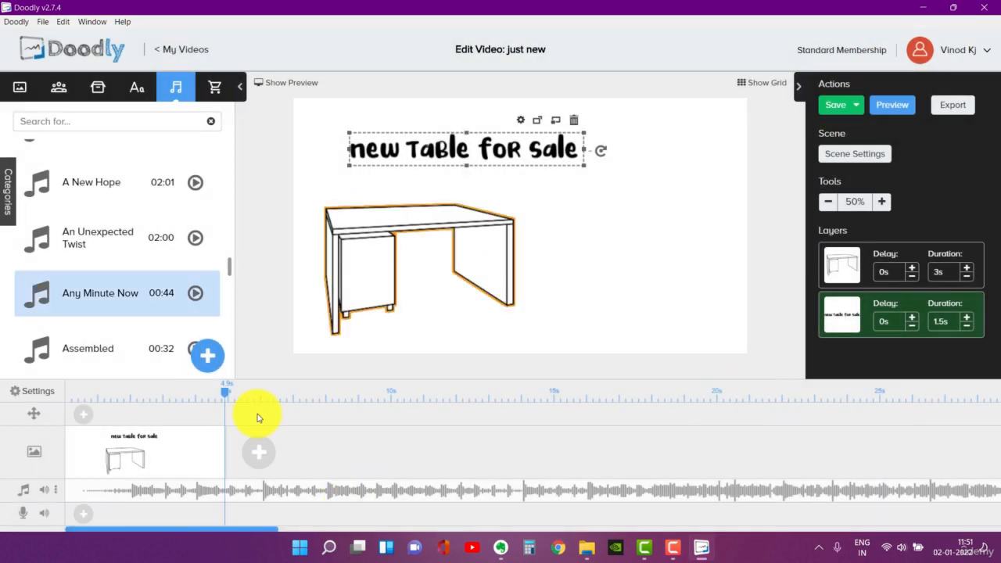
pyautogui.click(212, 87)
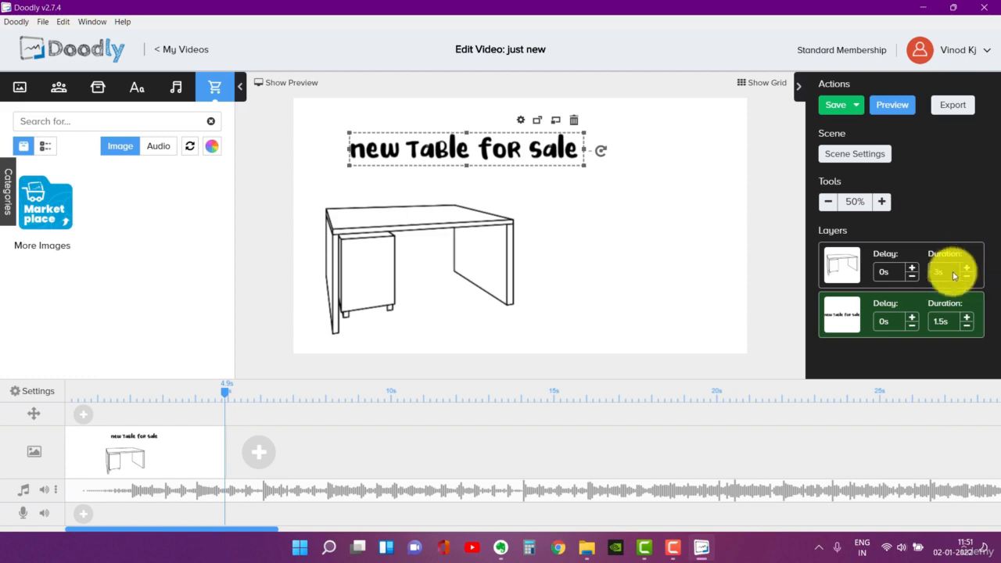
# - Try separate hand styles for the scene, switching between 3D and 2D cartoon hands and left-handed drawing, and close the scene settings without applying
pyautogui.click(860, 154)
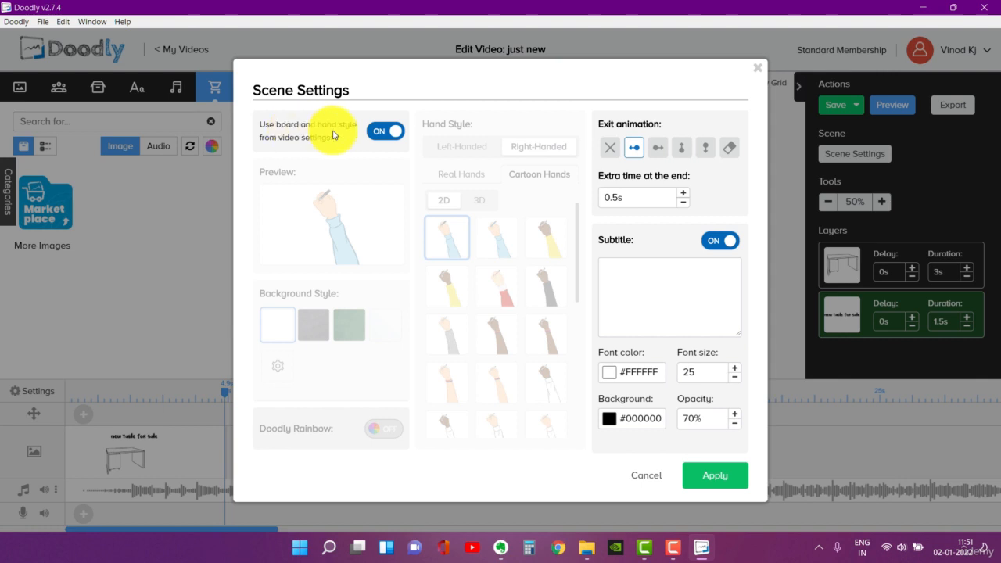
pyautogui.click(384, 135)
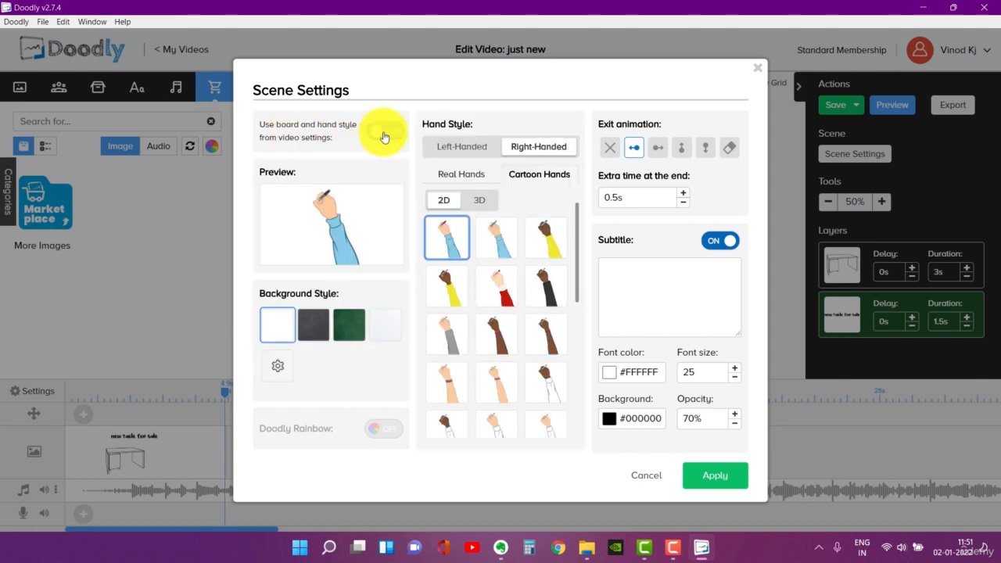
pyautogui.click(479, 202)
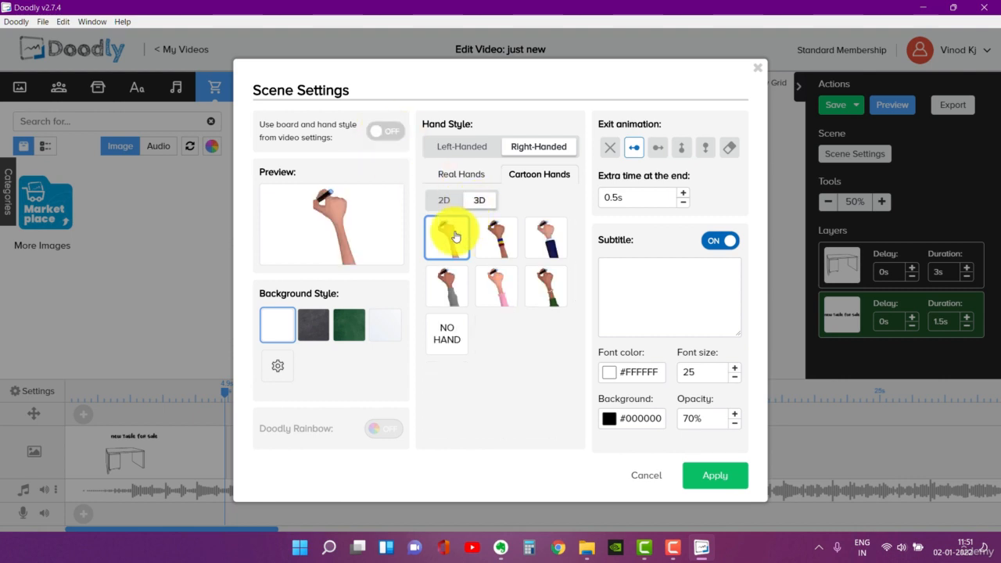
pyautogui.click(444, 203)
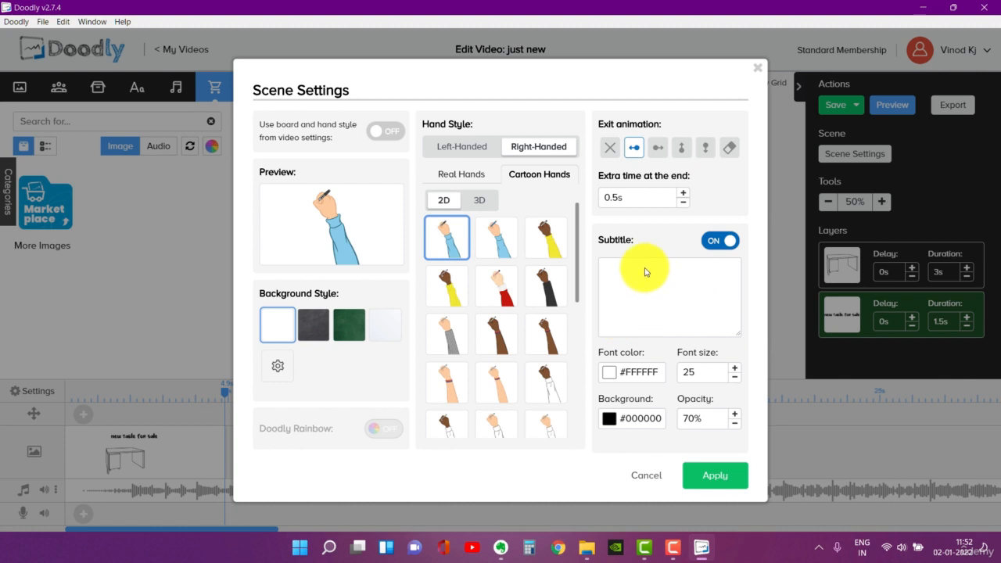
pyautogui.click(450, 145)
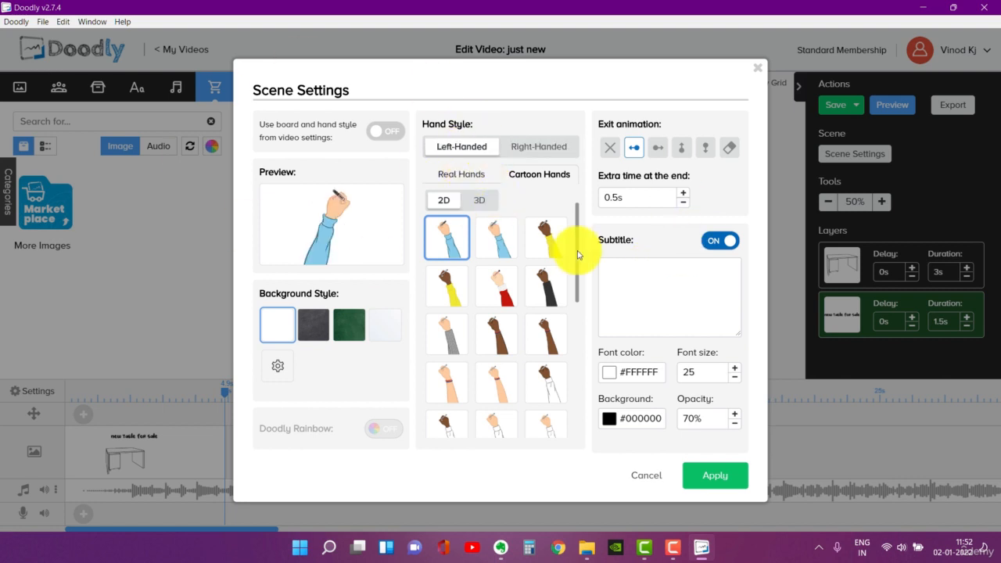
pyautogui.click(755, 84)
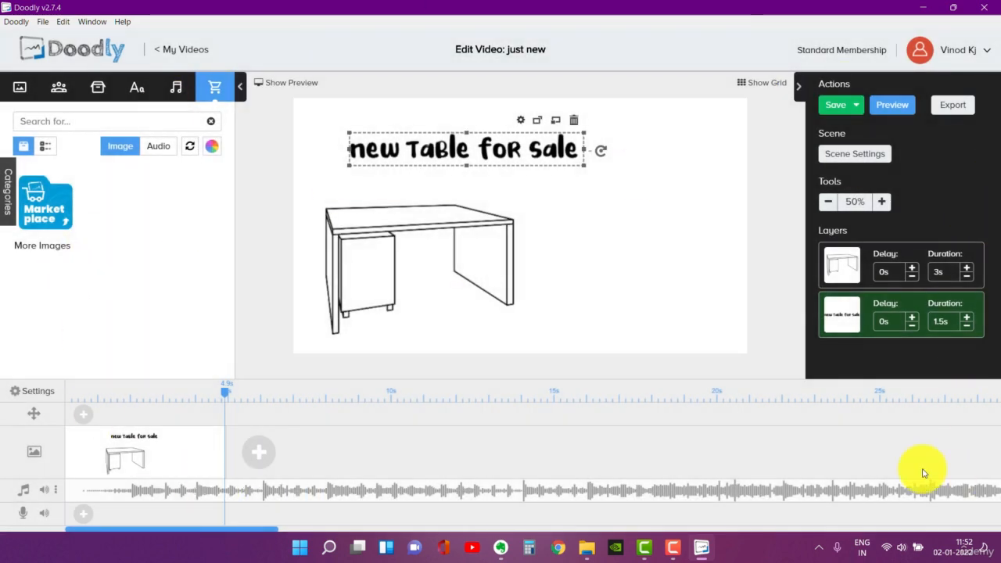